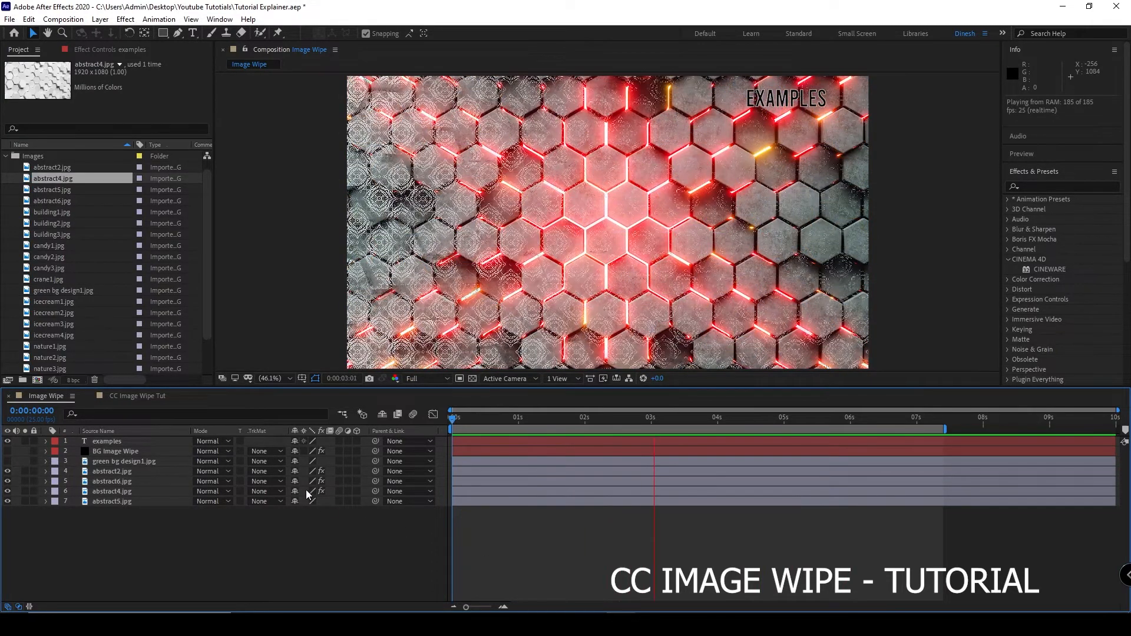
Switch to the CC Image Wipe Tut composition and review its composition settings
left_click(144, 401)
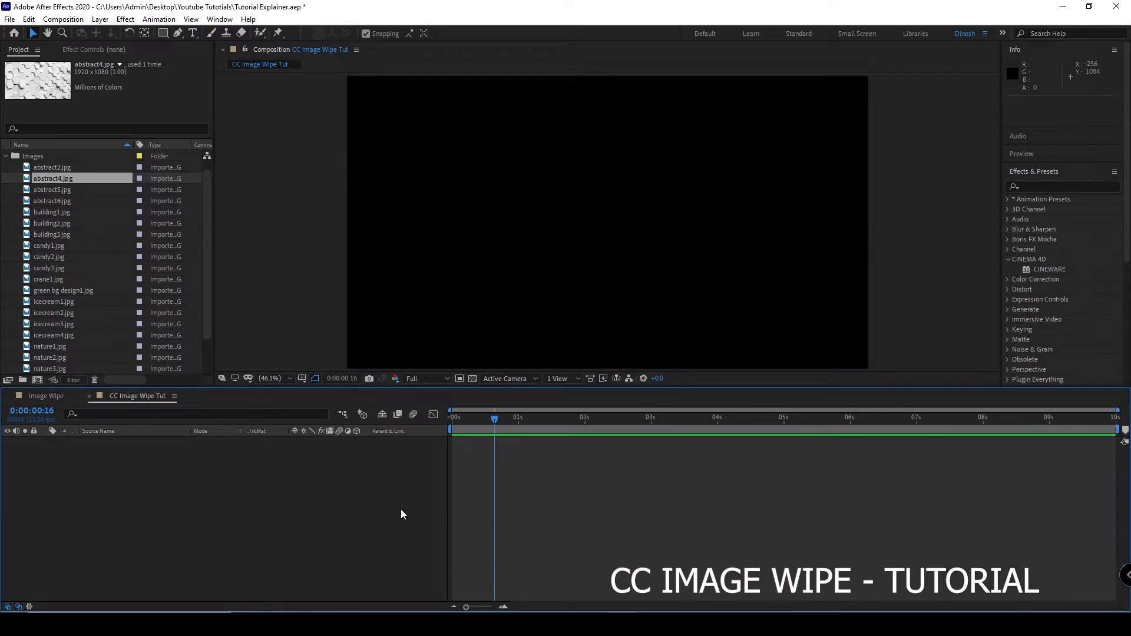
key("ctrl+k")
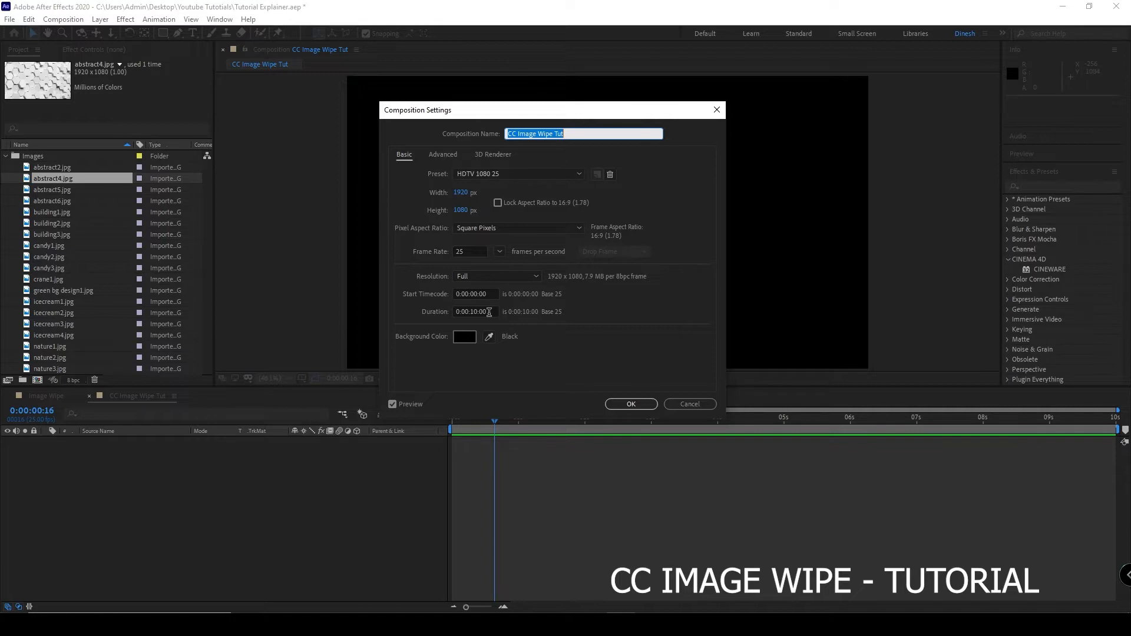
left_click(646, 405)
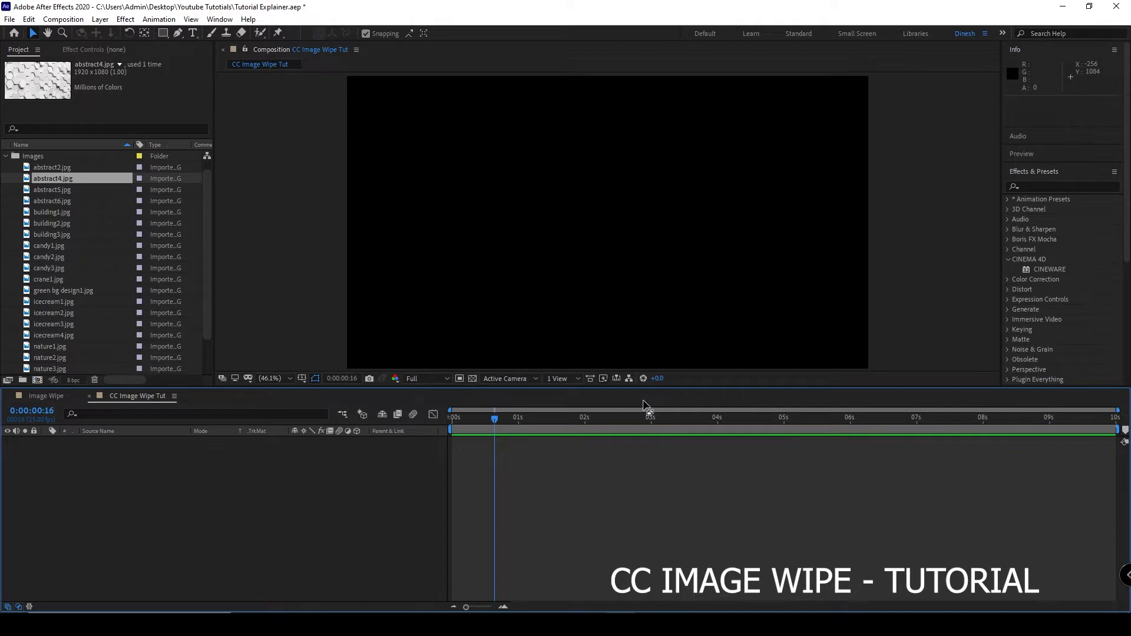
Add abstract2.jpg and abstract4.jpg to the composition with abstract2.jpg as the upper layer, and select abstract2.jpg
left_click(66, 169)
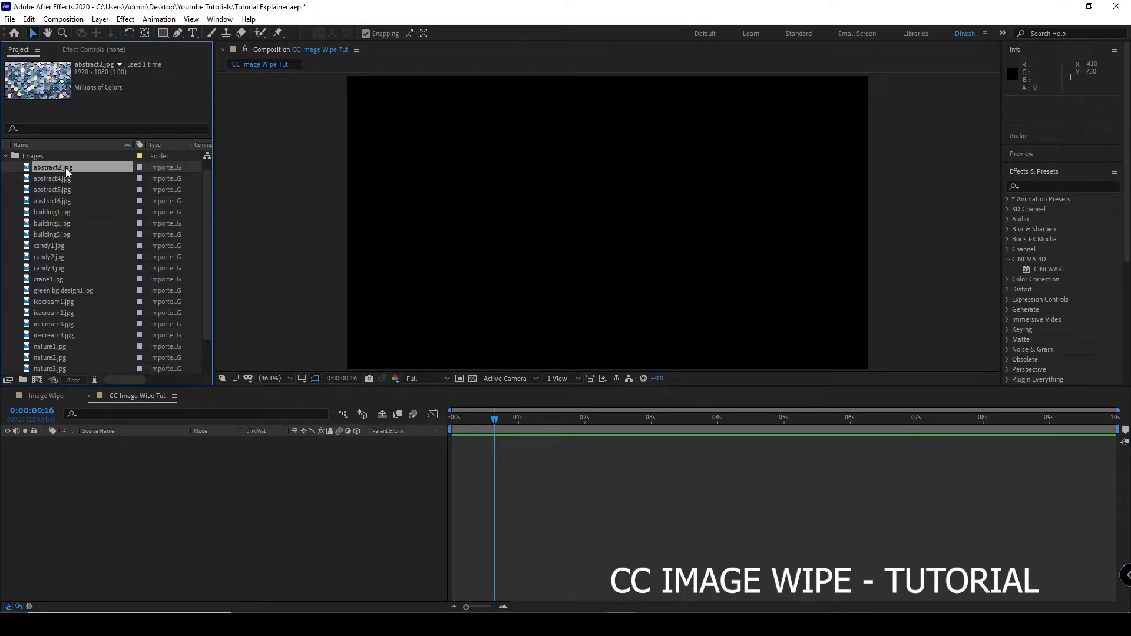
left_click_drag(66, 171, 55, 530)
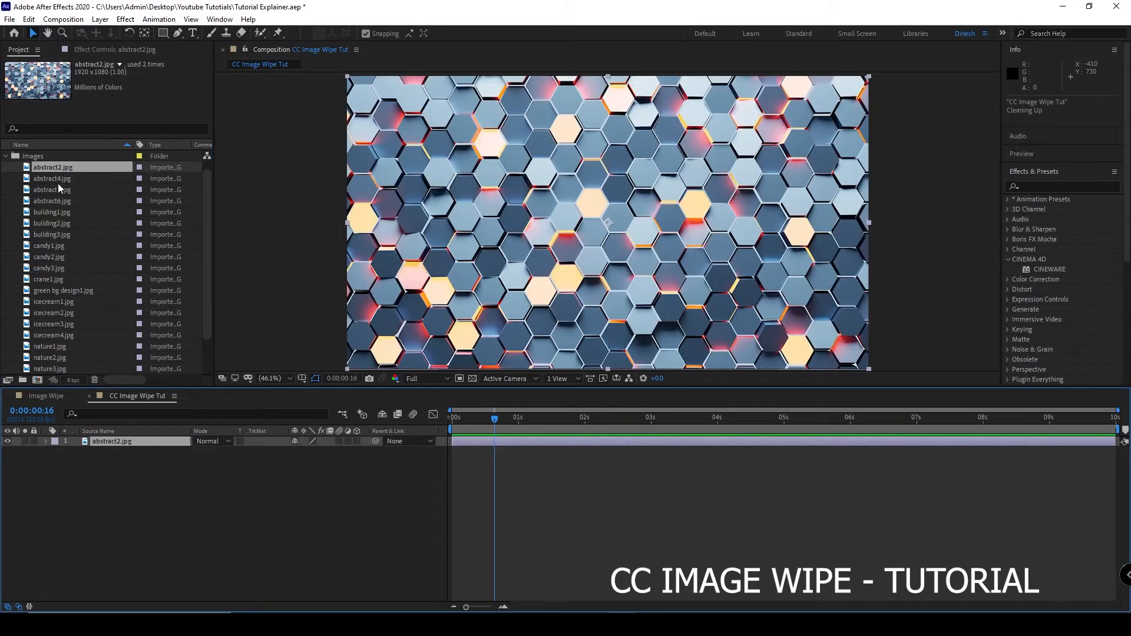
left_click_drag(59, 178, 64, 471)
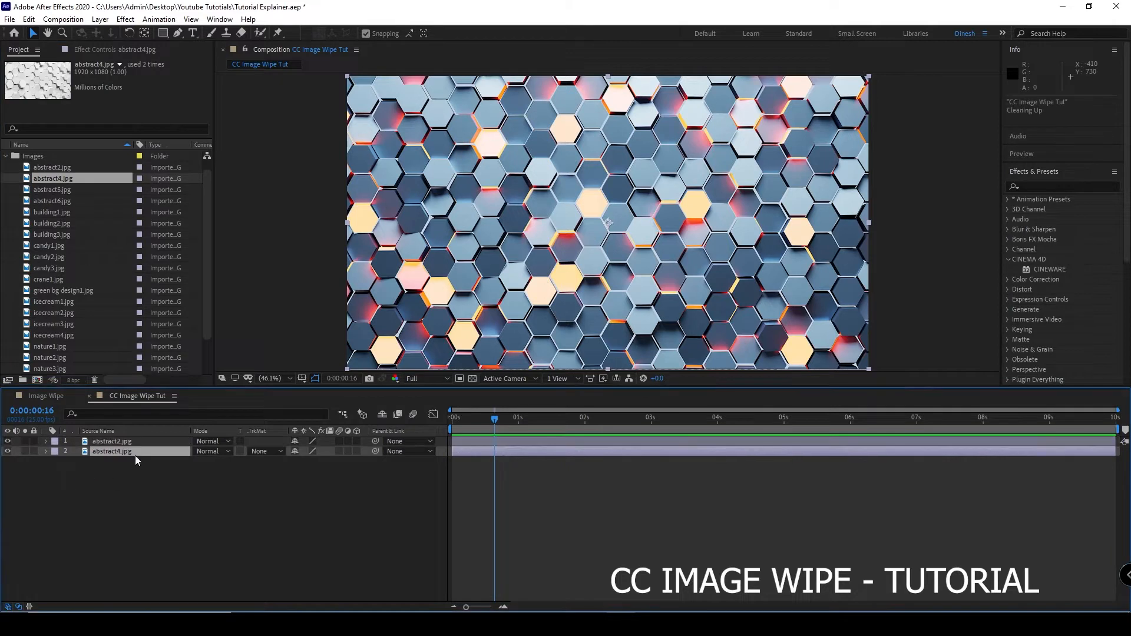
left_click(139, 442)
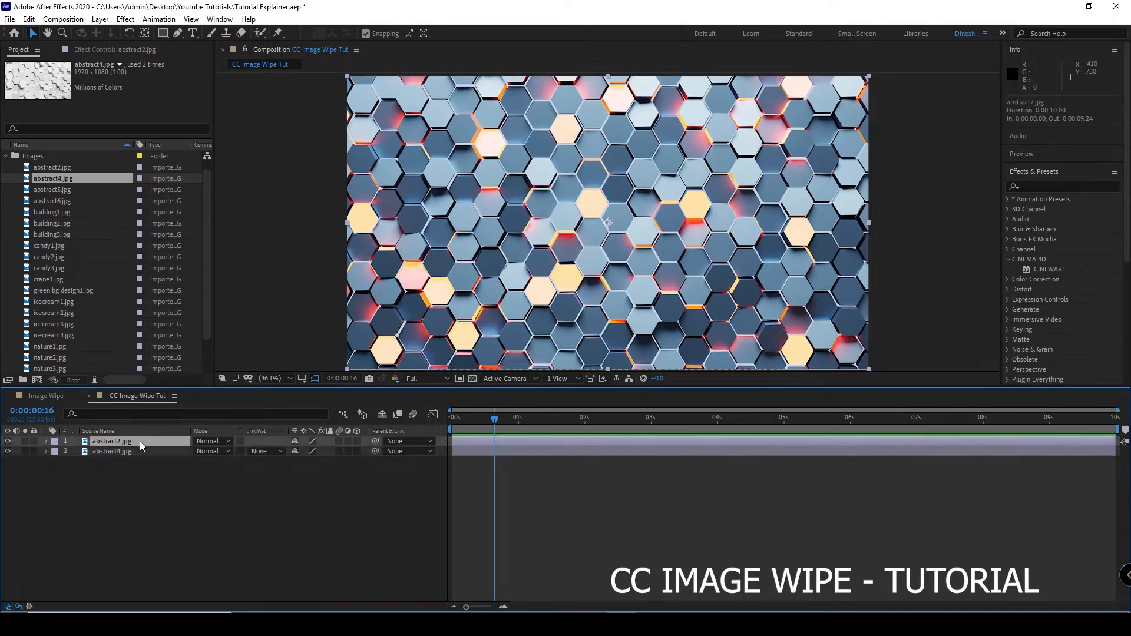
left_click(137, 452)
left_click(138, 443)
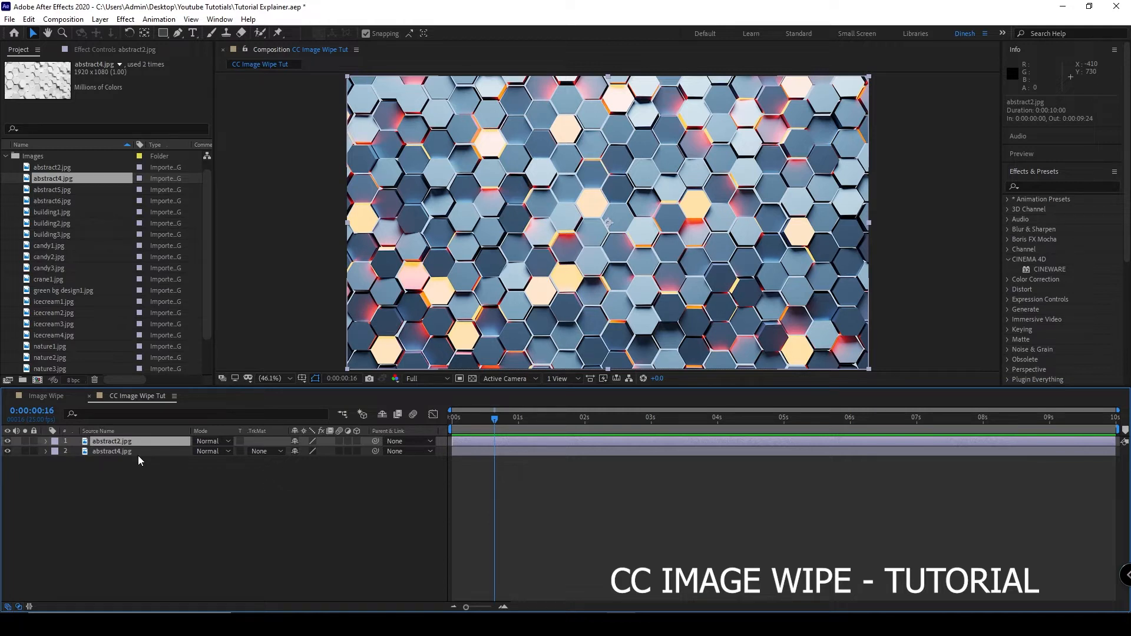
Return the playhead to the start and apply the CC Image Wipe transition effect to the abstract2.jpg layer
left_click_drag(494, 418, 452, 425)
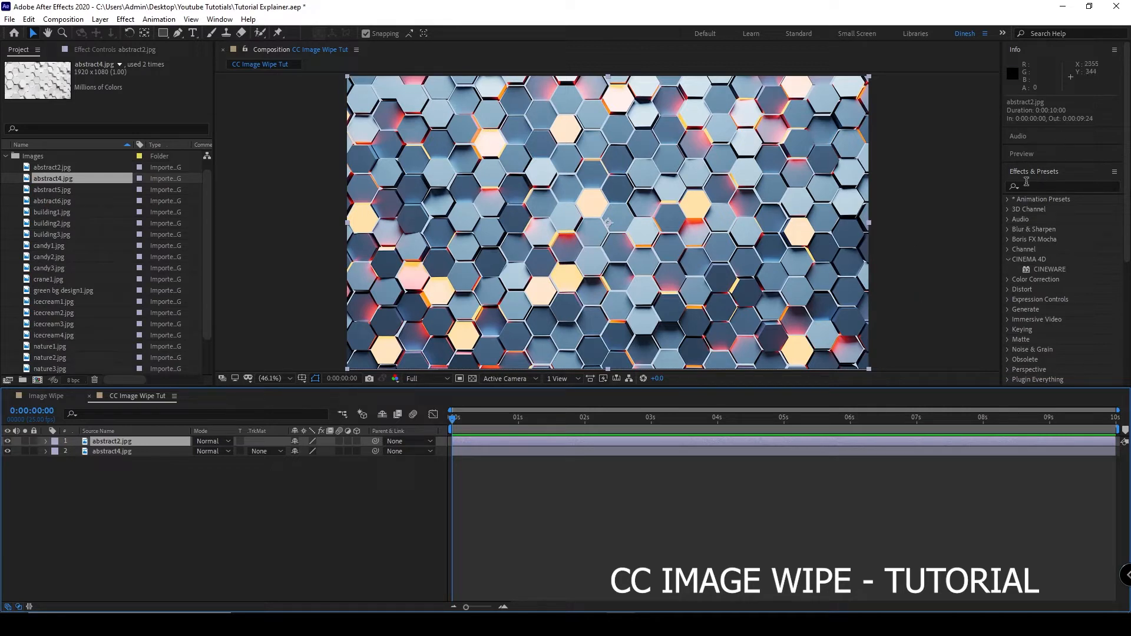
left_click(1009, 257)
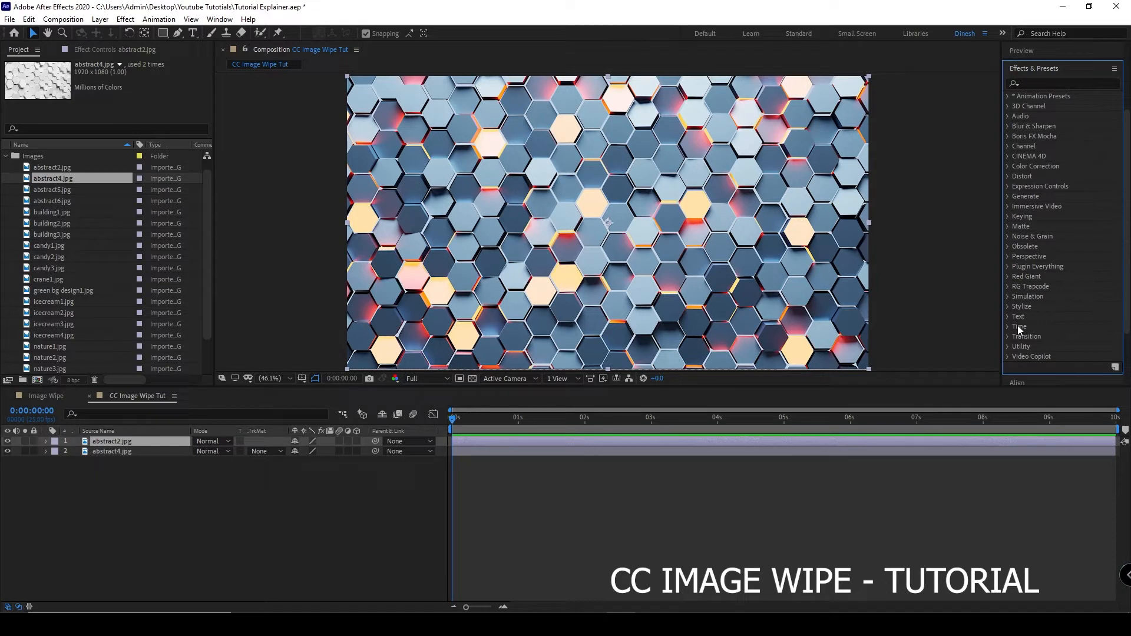
left_click(1009, 337)
scroll(1054, 281, "down", 5)
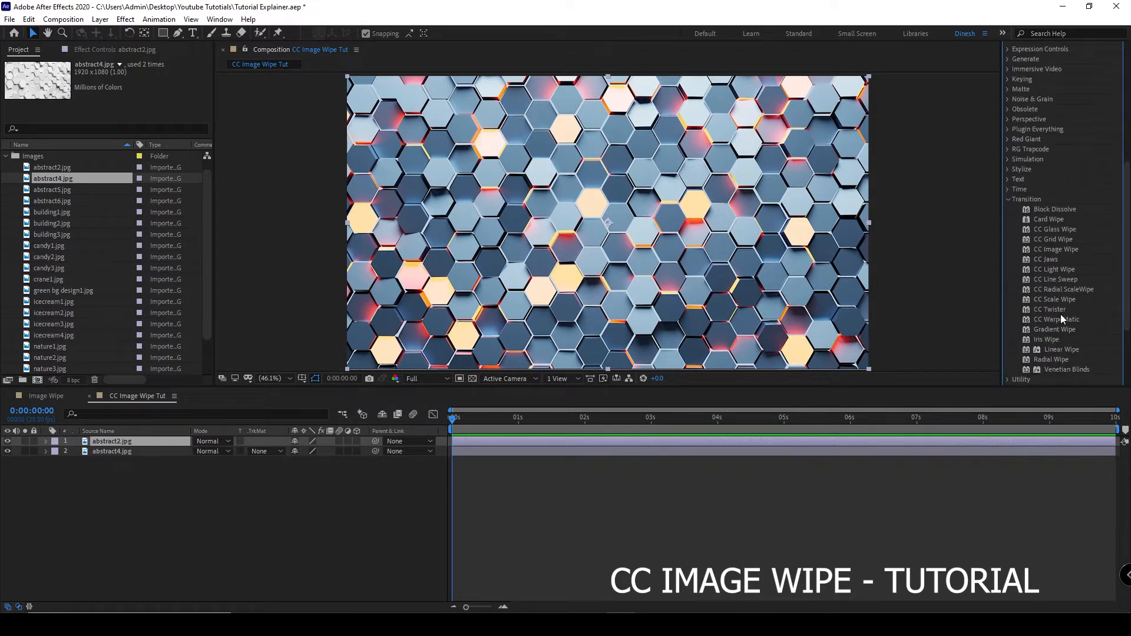
left_click(1073, 247)
scroll(1057, 260, "up", 7)
scroll(1068, 253, "down", 6)
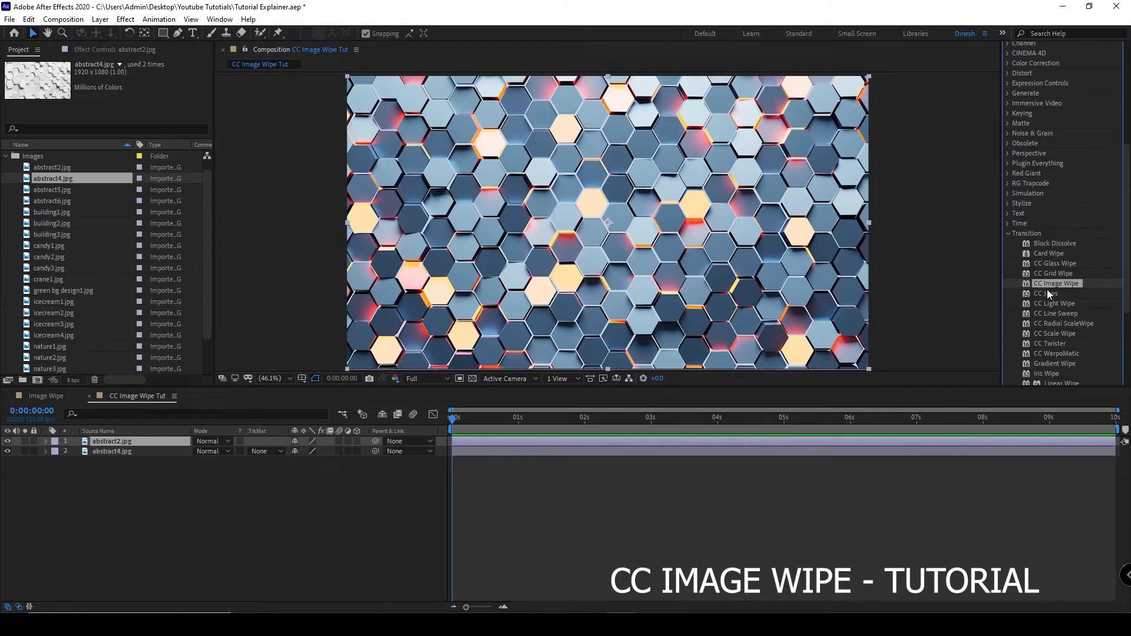
left_click(217, 21)
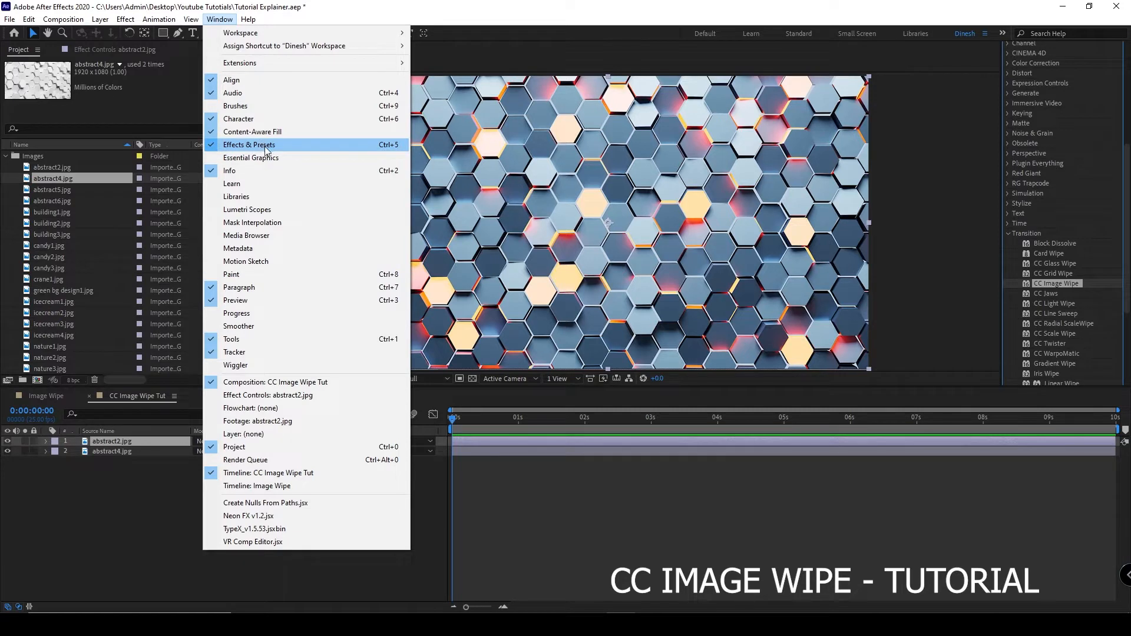
left_click(778, 9)
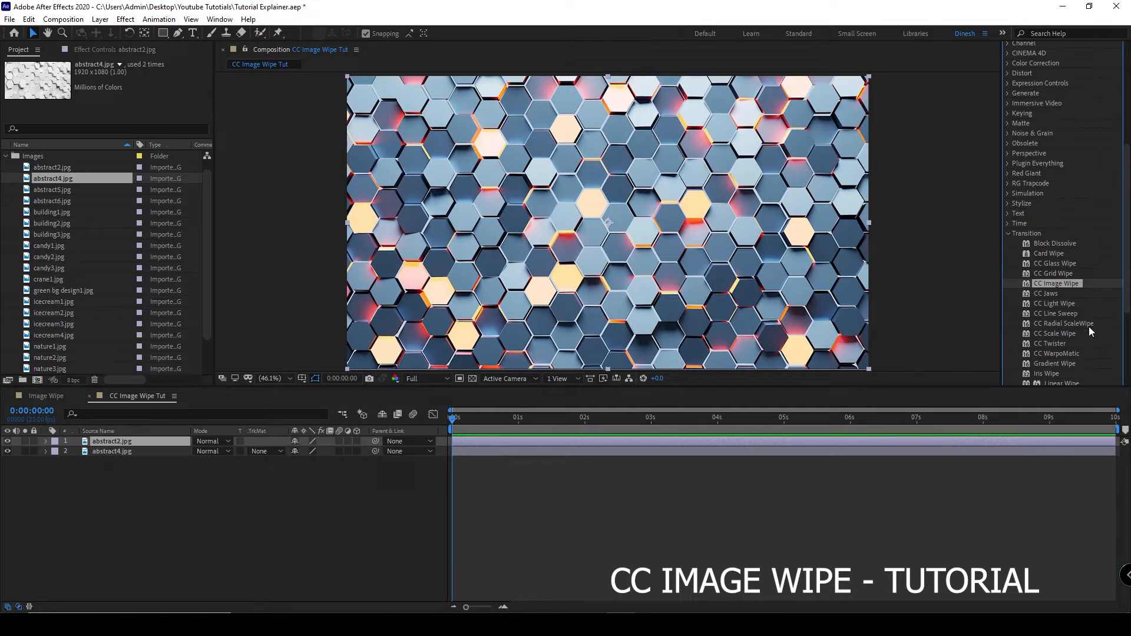
left_click_drag(1062, 284, 136, 441)
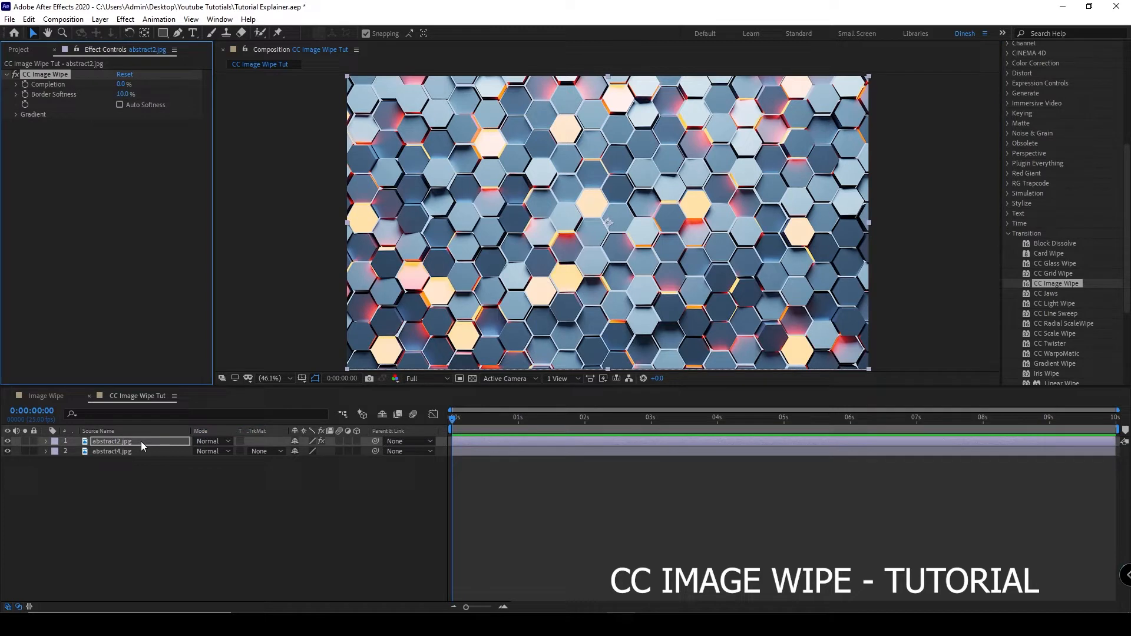
left_click(141, 441)
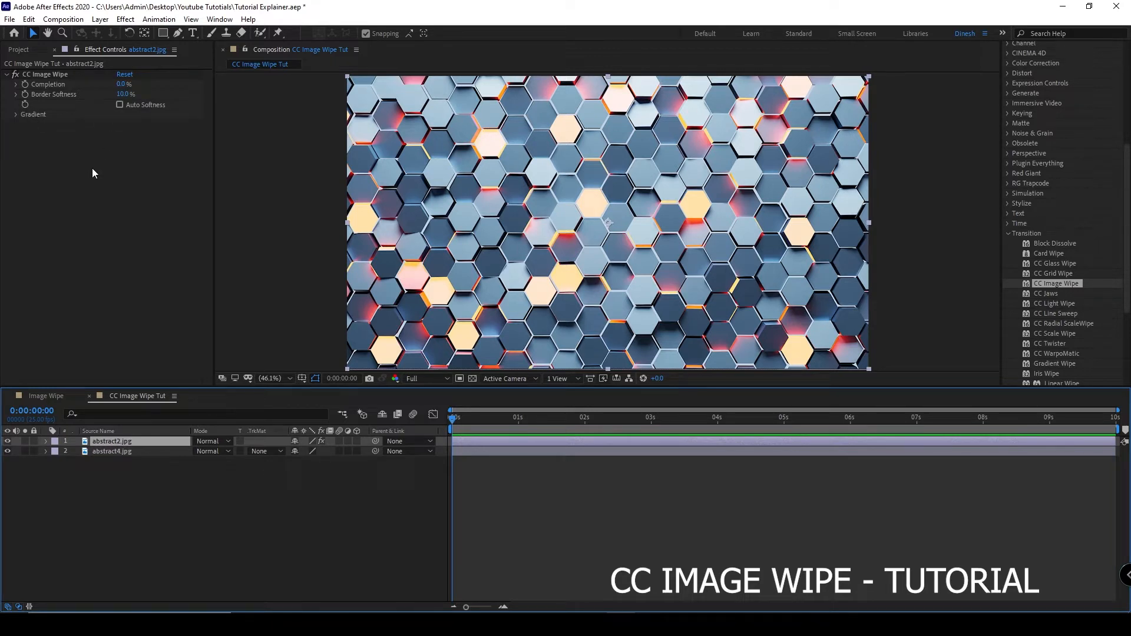
left_click(65, 83)
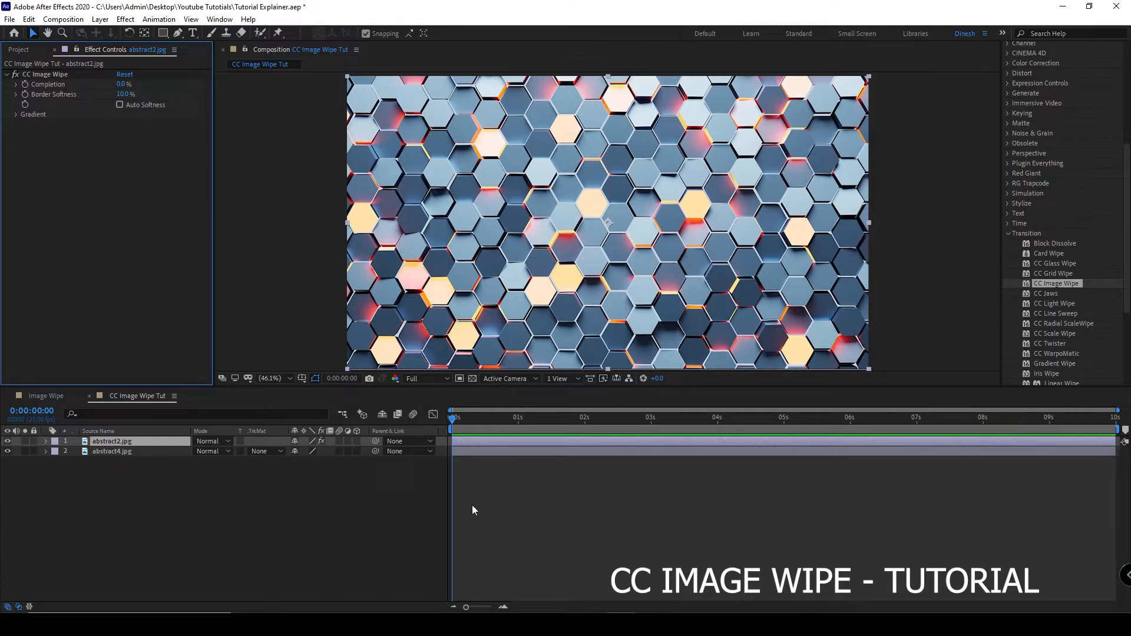
mouse_move(450, 419)
left_mouse_down()
mouse_move(568, 420)
mouse_move(452, 420)
left_mouse_up()
left_click_drag(451, 466, 509, 466)
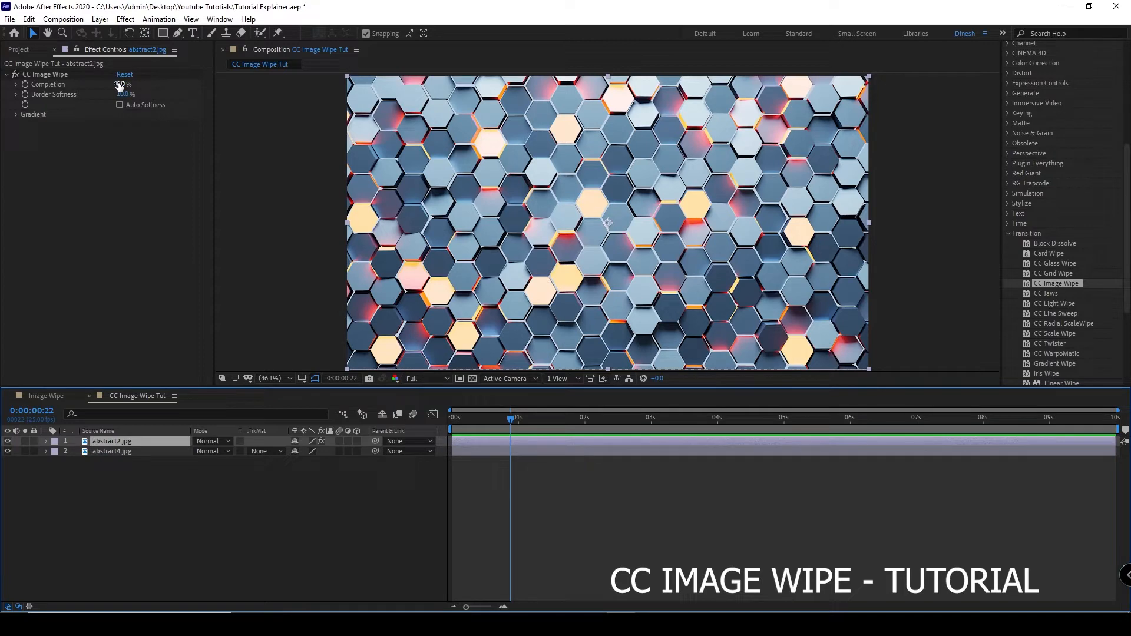
left_click_drag(120, 89, 34, 120)
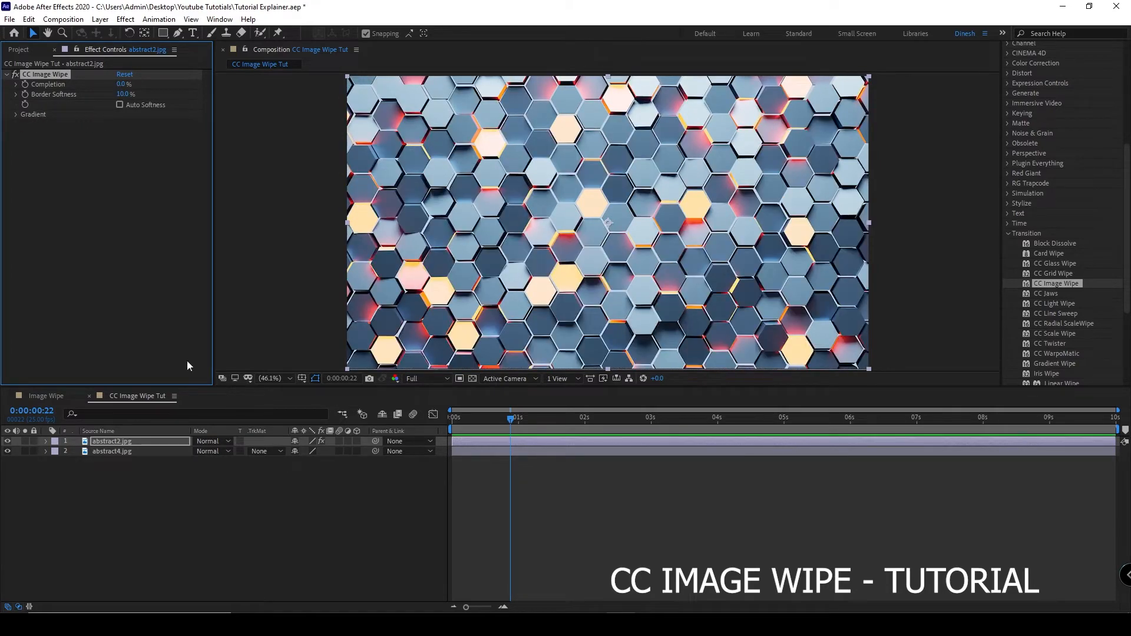
left_click_drag(511, 422, 435, 421)
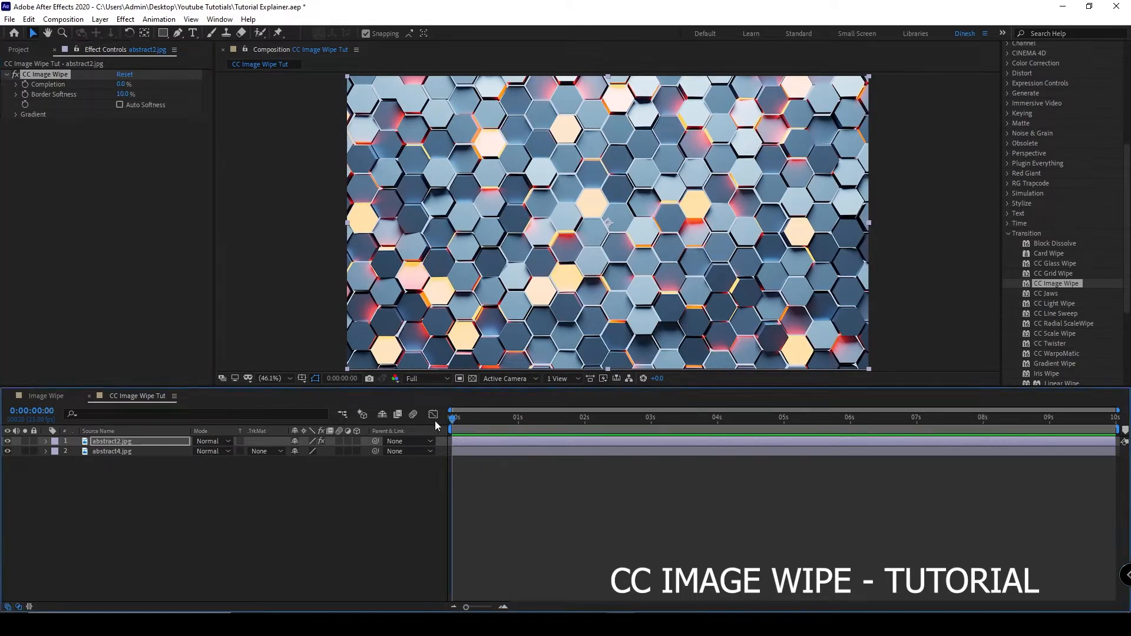
Keyframe the wipe's Completion on abstract2.jpg from 0% at the start to 100% at 0:00:02:13
left_click(163, 441)
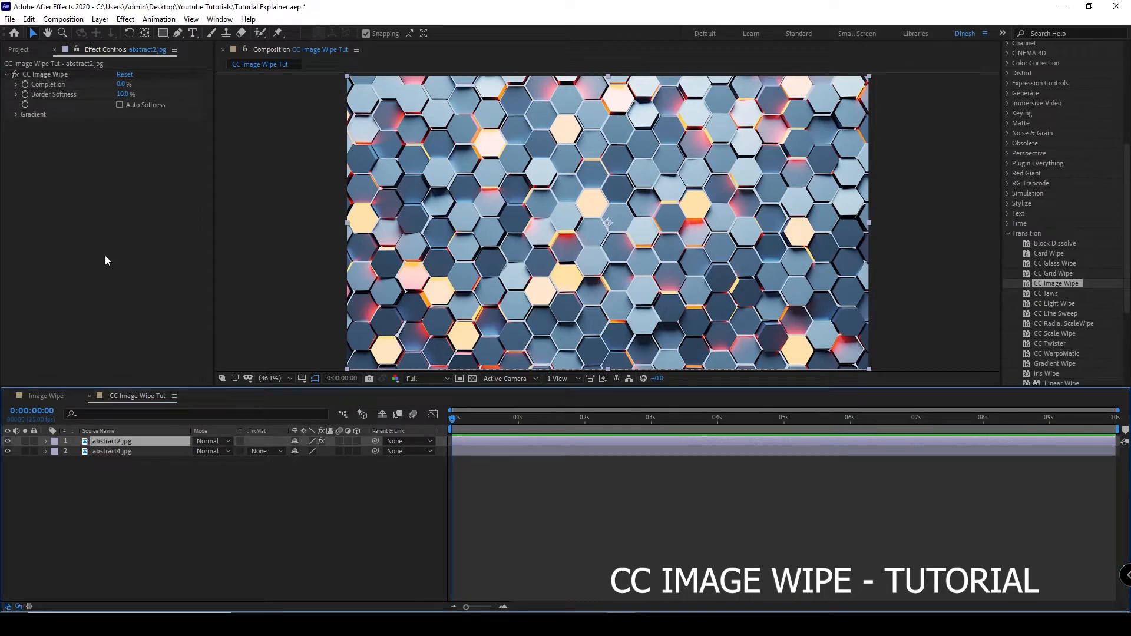
left_click(25, 84)
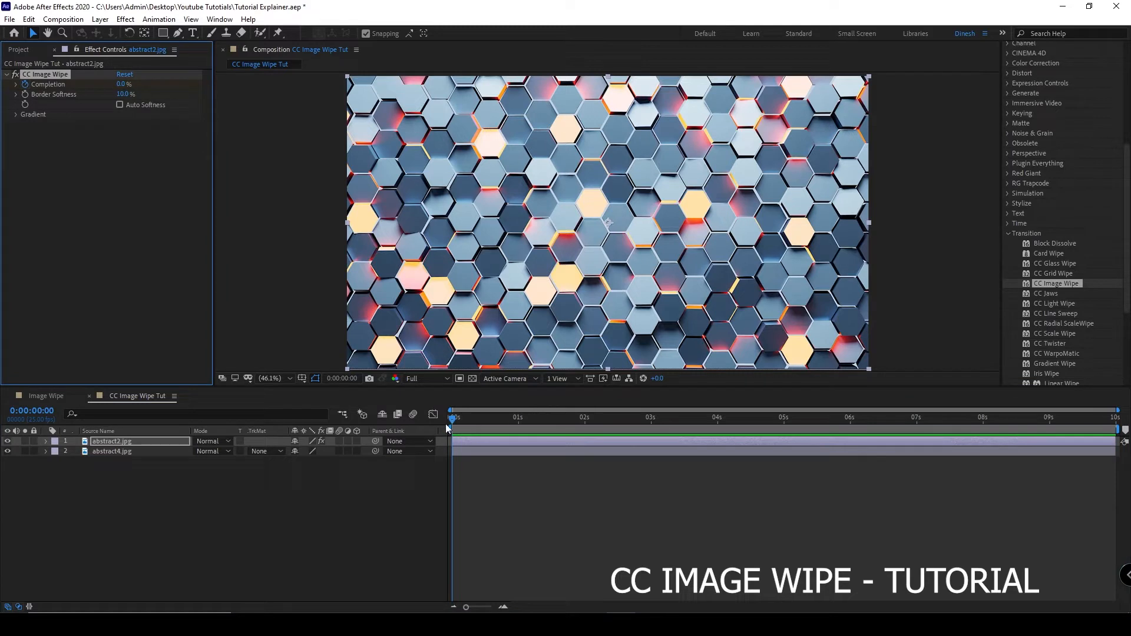
left_click_drag(449, 423, 620, 436)
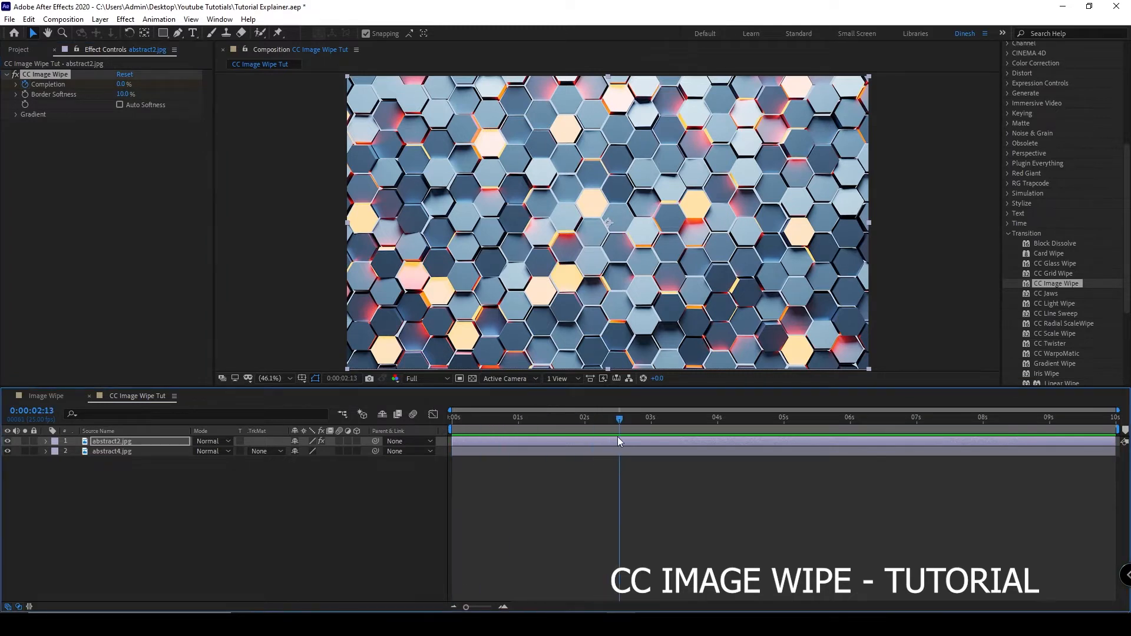
left_click(121, 84)
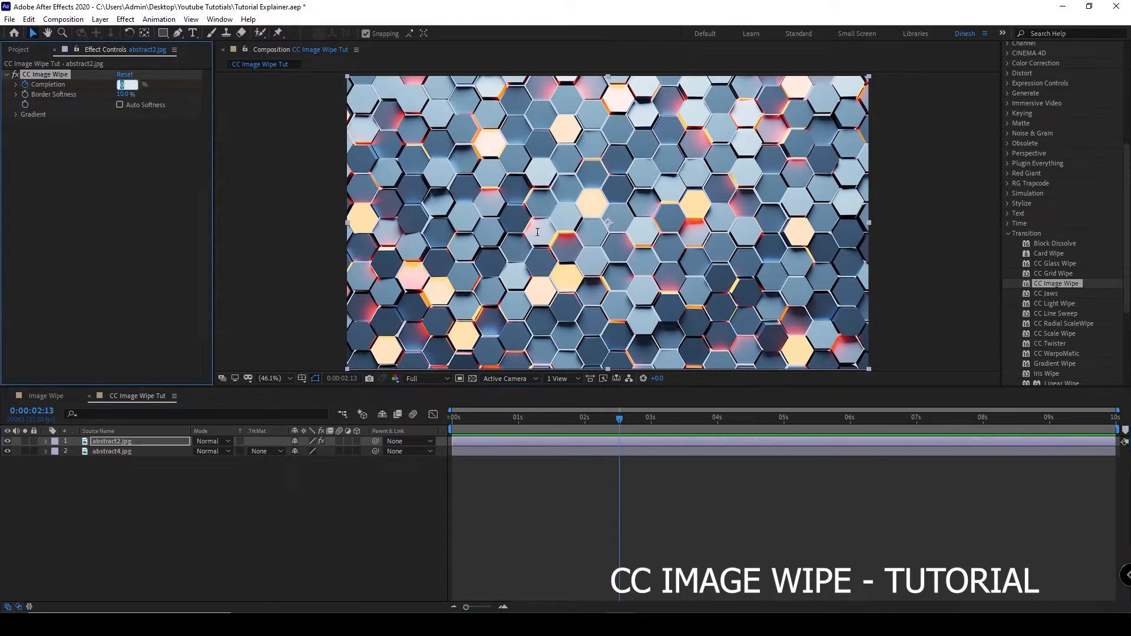
type("100")
key("Return")
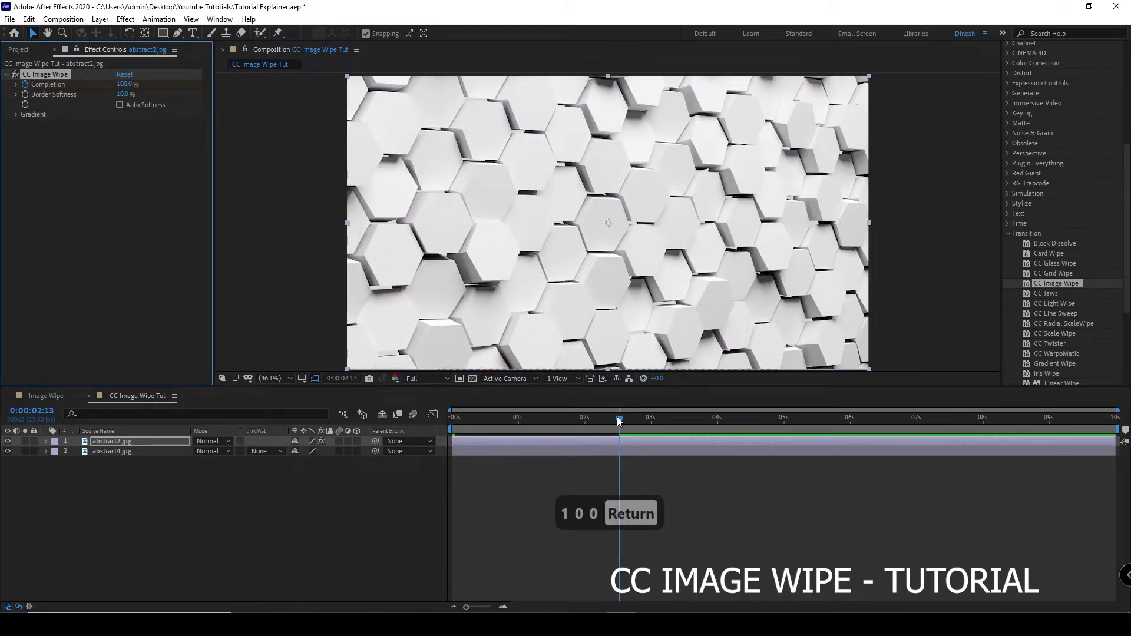
Preview the wipe transition from the start and place the playhead mid-transition at 0:00:01:04
left_click(579, 419)
key("Home")
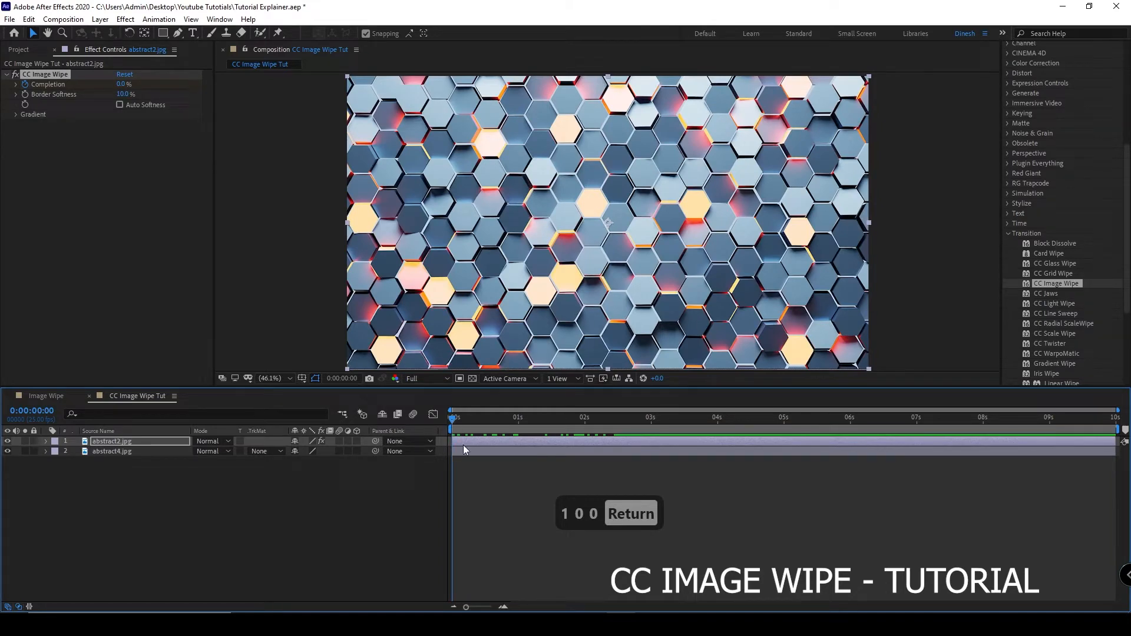
key("space")
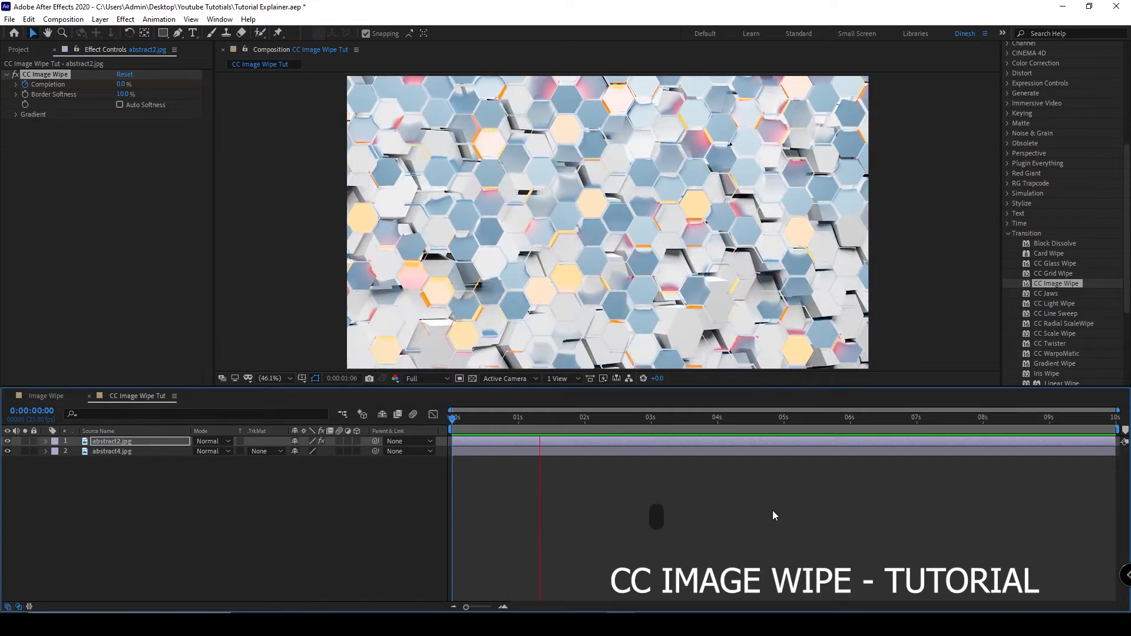
left_click(608, 420)
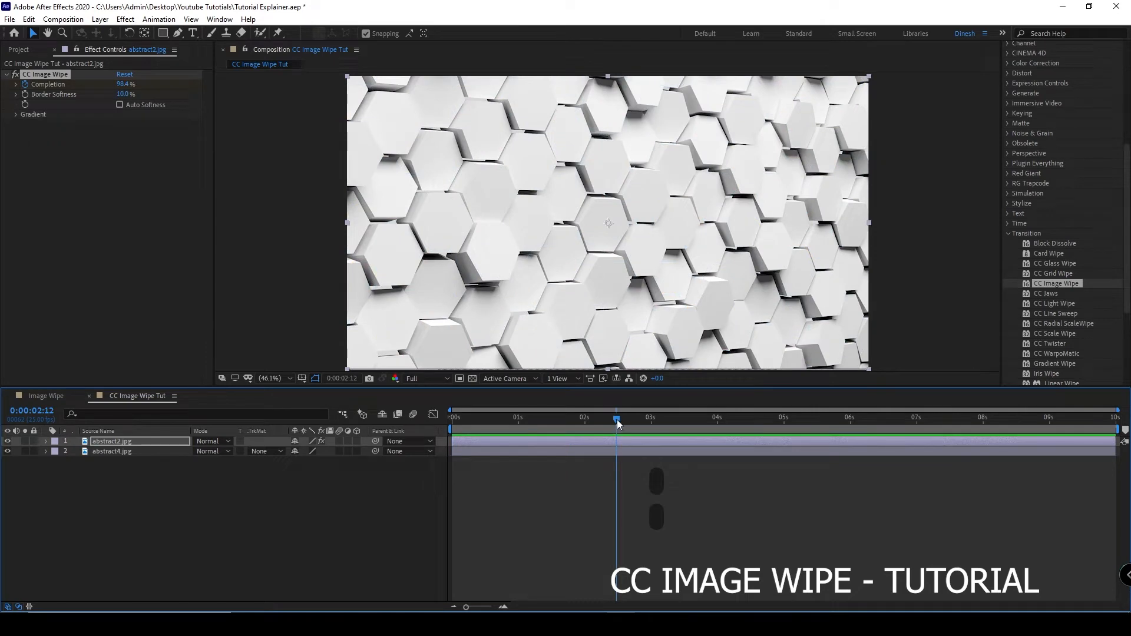
left_click_drag(601, 423, 530, 498)
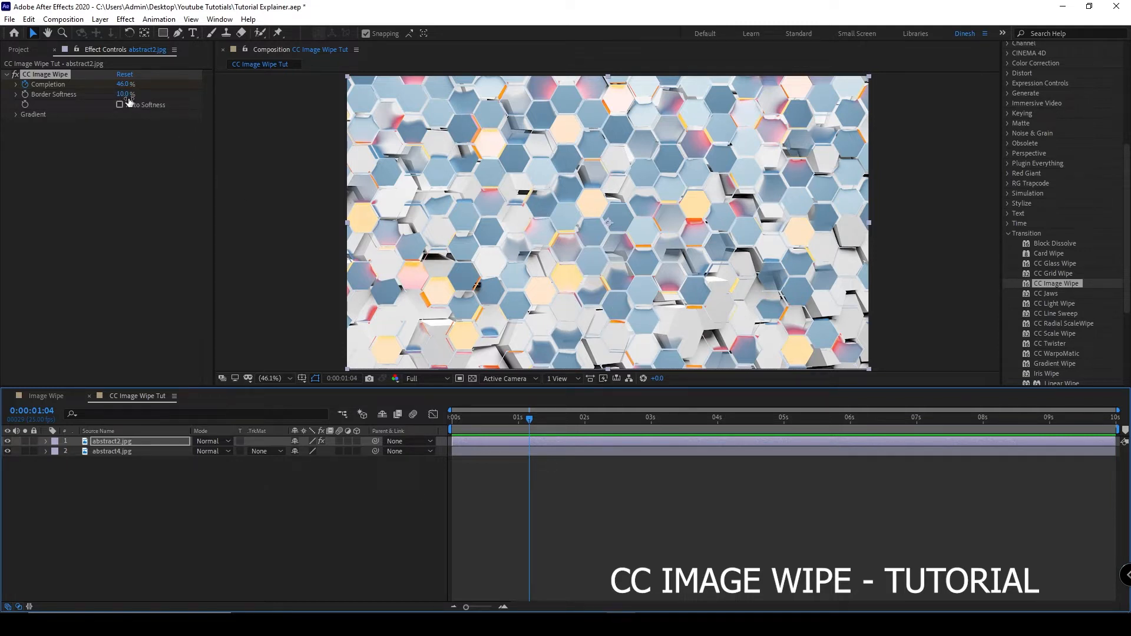
Set the wipe's Border Softness to 0% and turn Auto Softness off
left_click_drag(123, 94, 256, 137)
left_click_drag(217, 138, 85, 137)
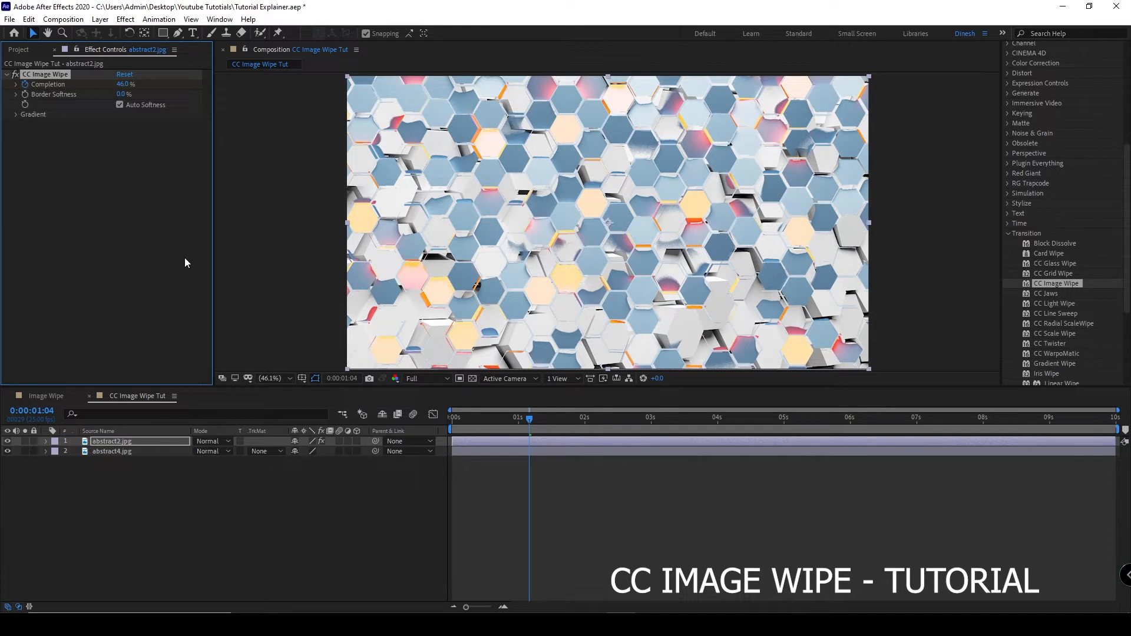
left_click(120, 105)
Examine the gradient Layer and source options of the CC Image Wipe on abstract2.jpg with the playhead at the start
left_click(16, 114)
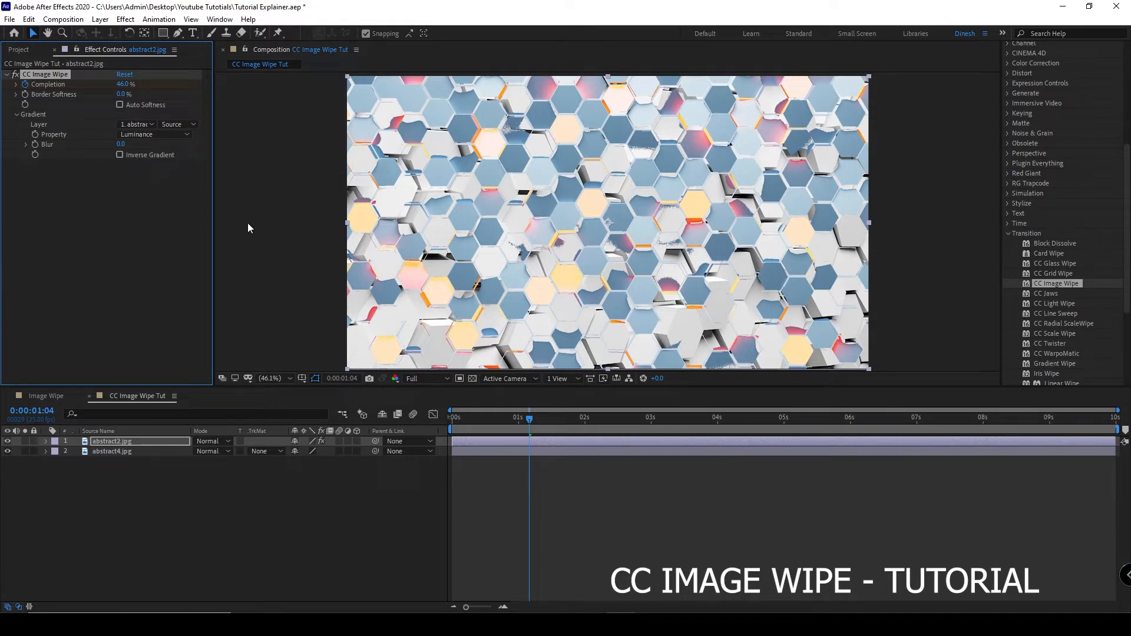
left_click_drag(528, 417, 436, 475)
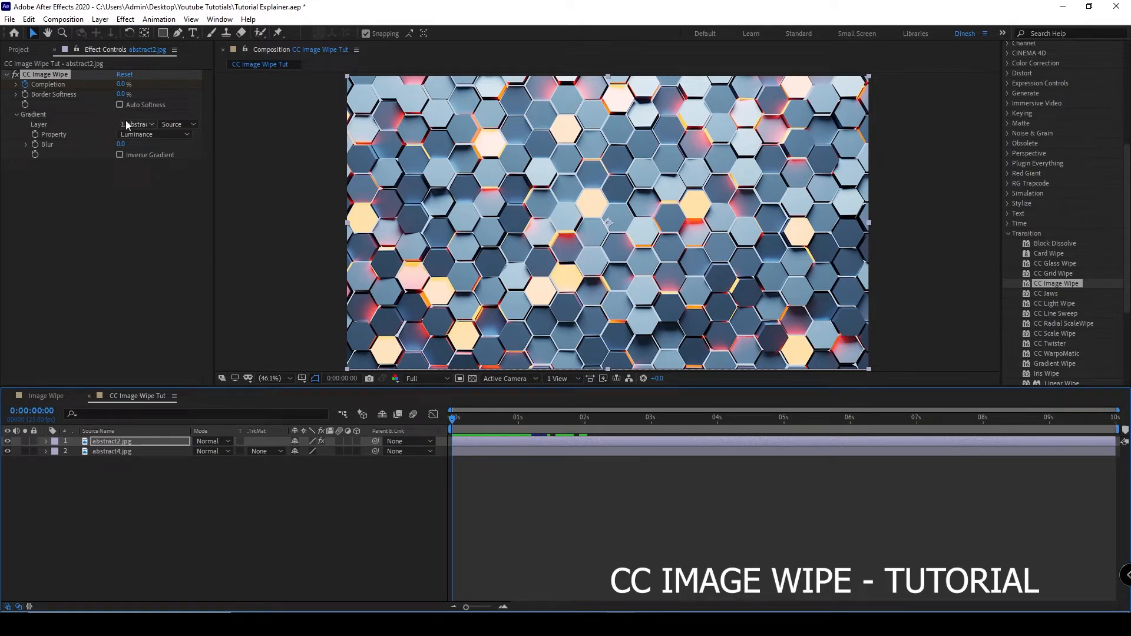
left_click(140, 126)
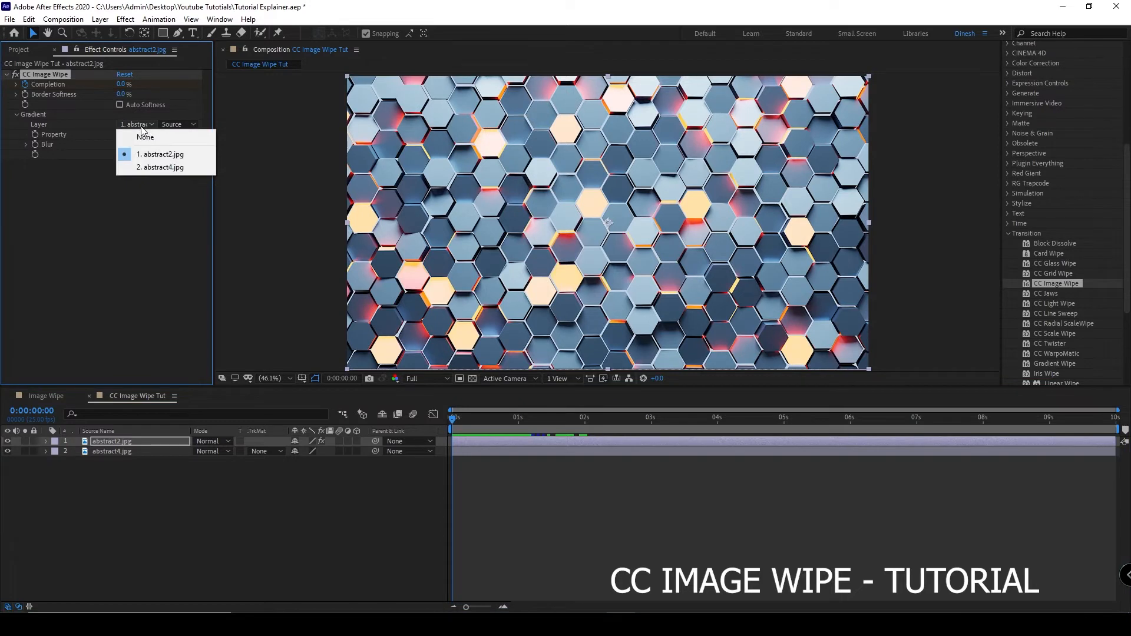
left_click(64, 129)
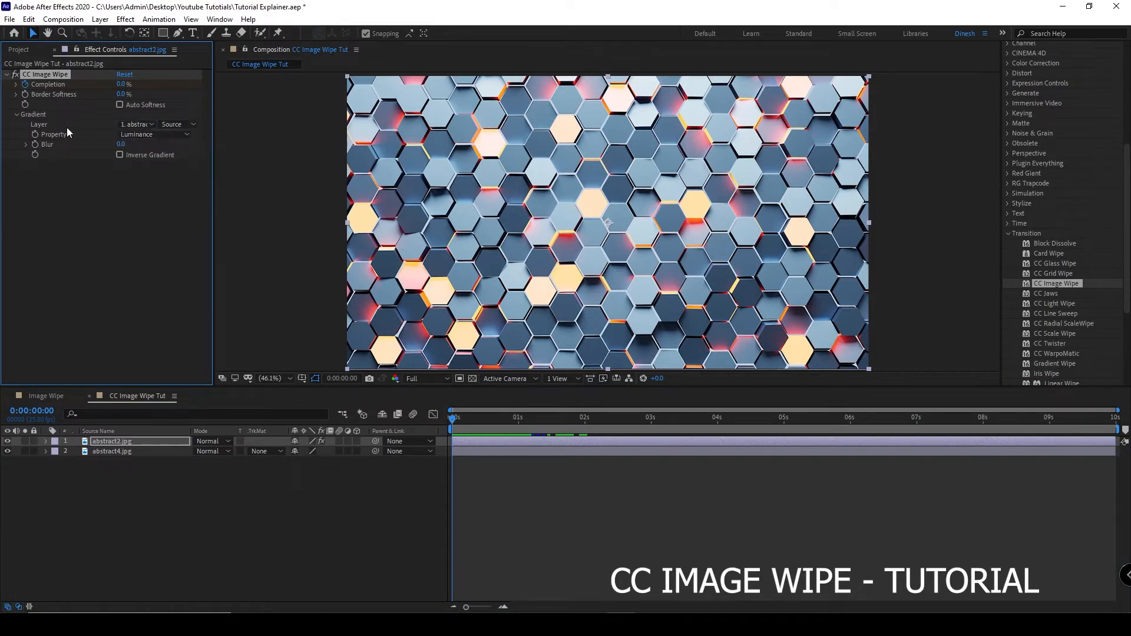
left_click(145, 125)
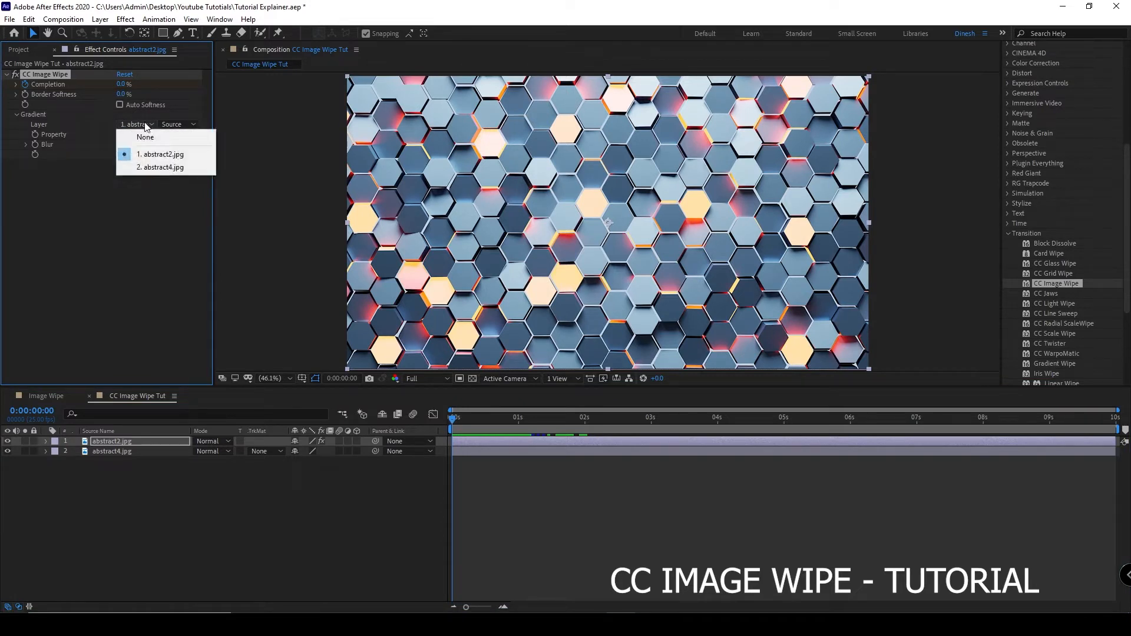
left_click(141, 210)
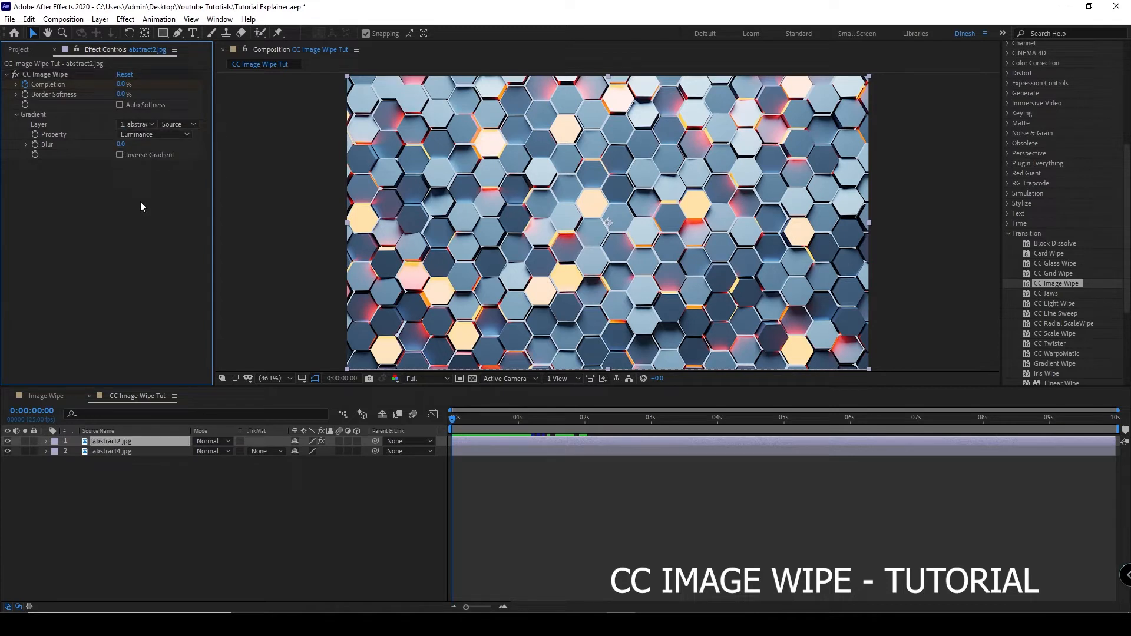
left_click(134, 124)
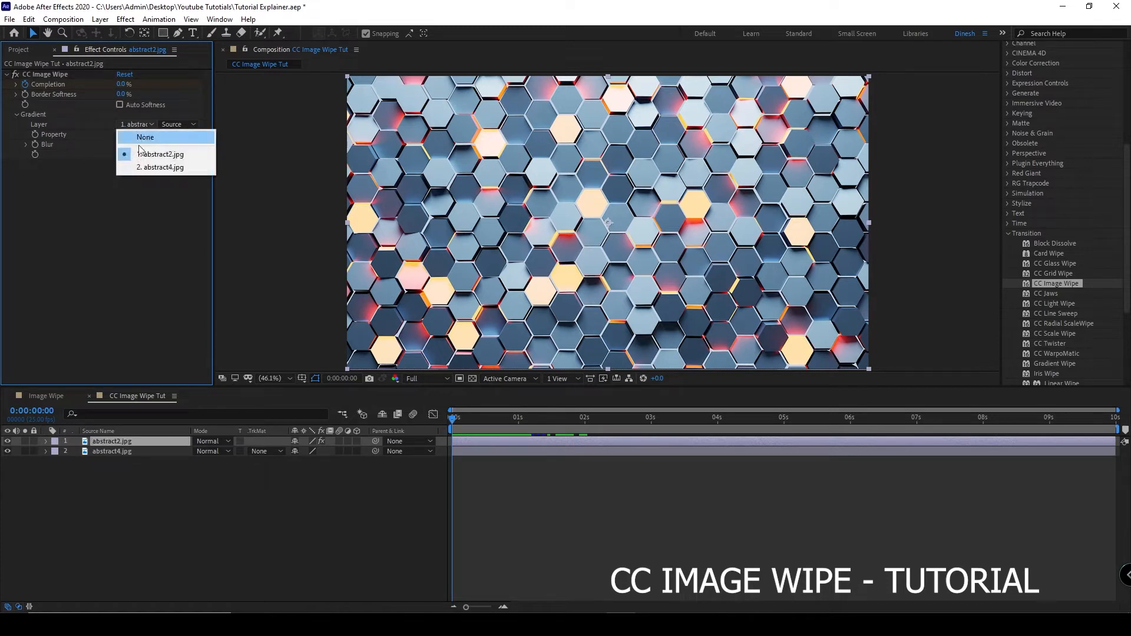
left_click(146, 198)
left_click(185, 125)
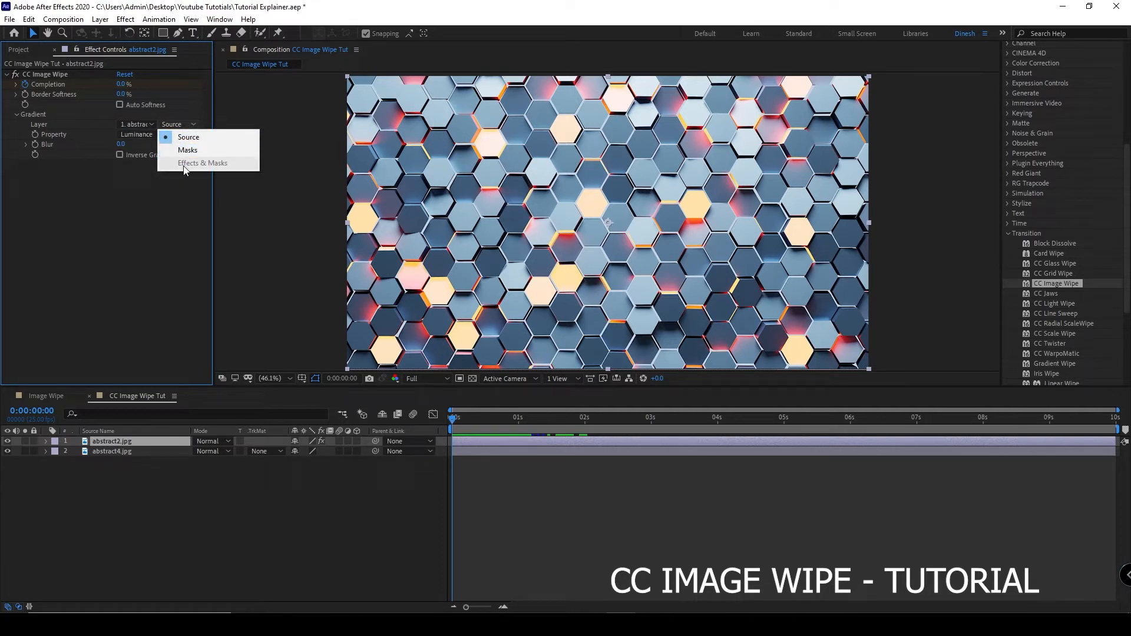
left_click(118, 289)
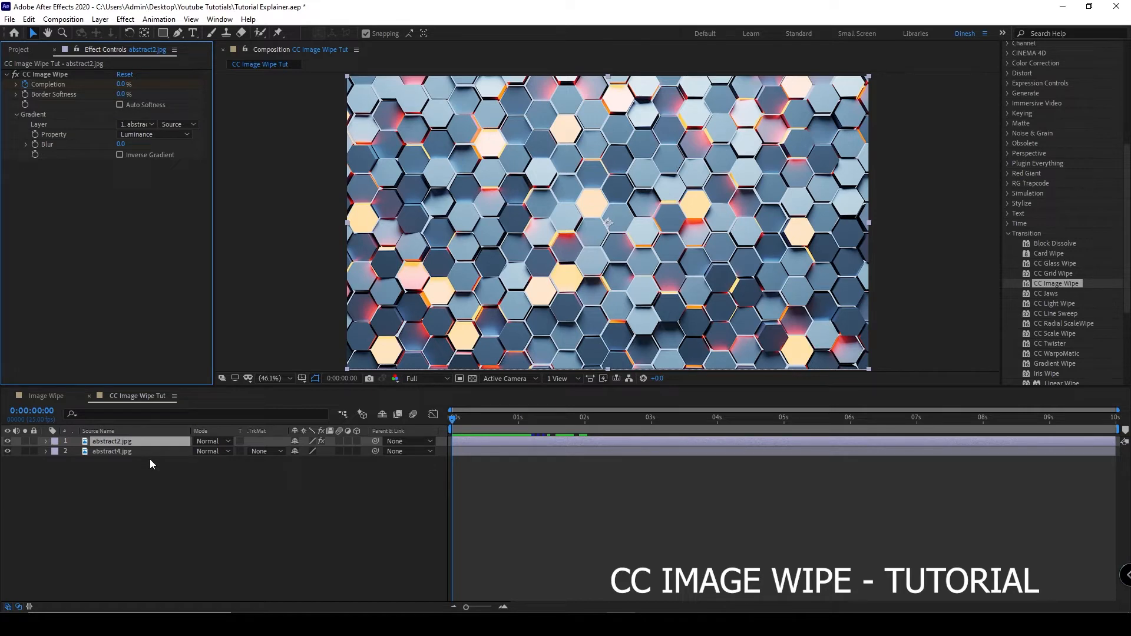
Create a black 1920 × 1080 px solid named "CC Image Wipe Gradinet Layer"
key("ctrl+y")
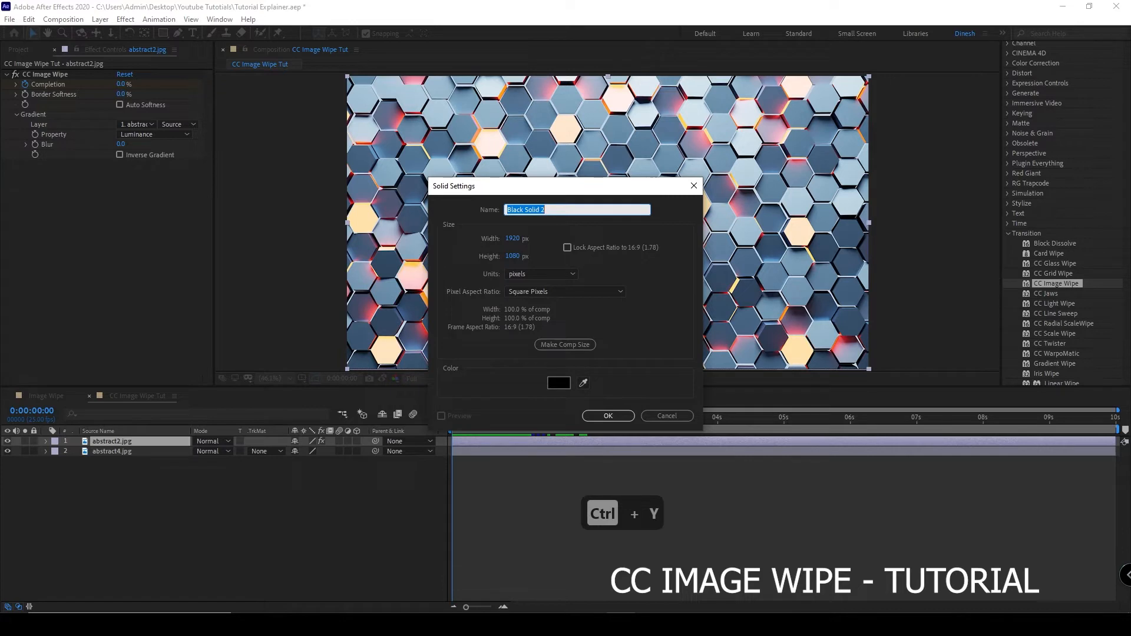
type("CC Image ")
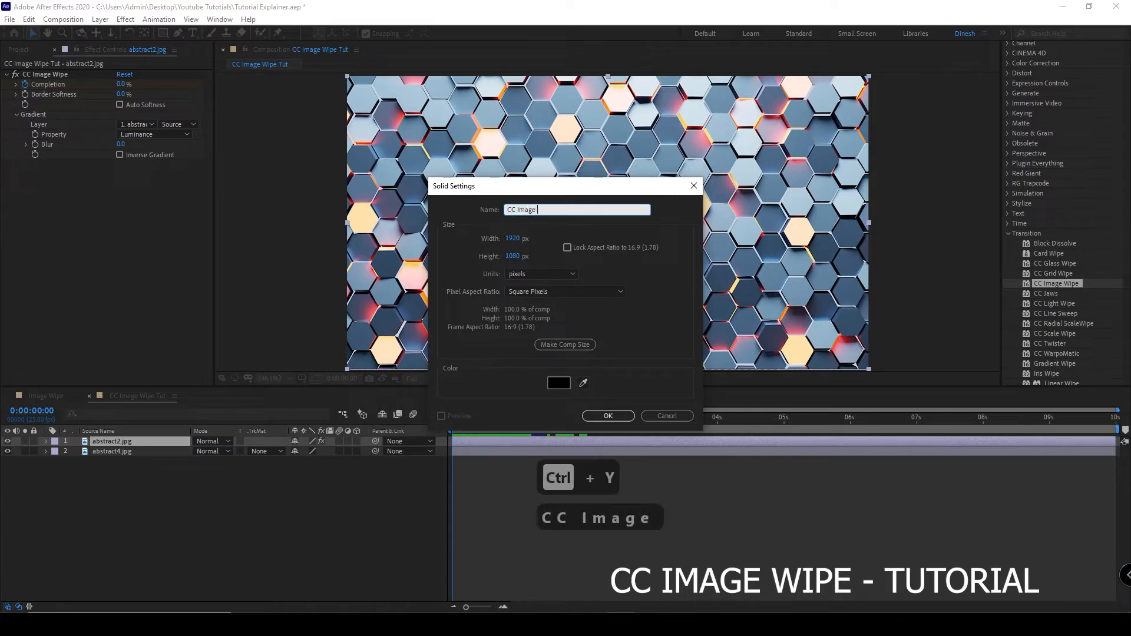
type("Wid")
key("BackSpace")
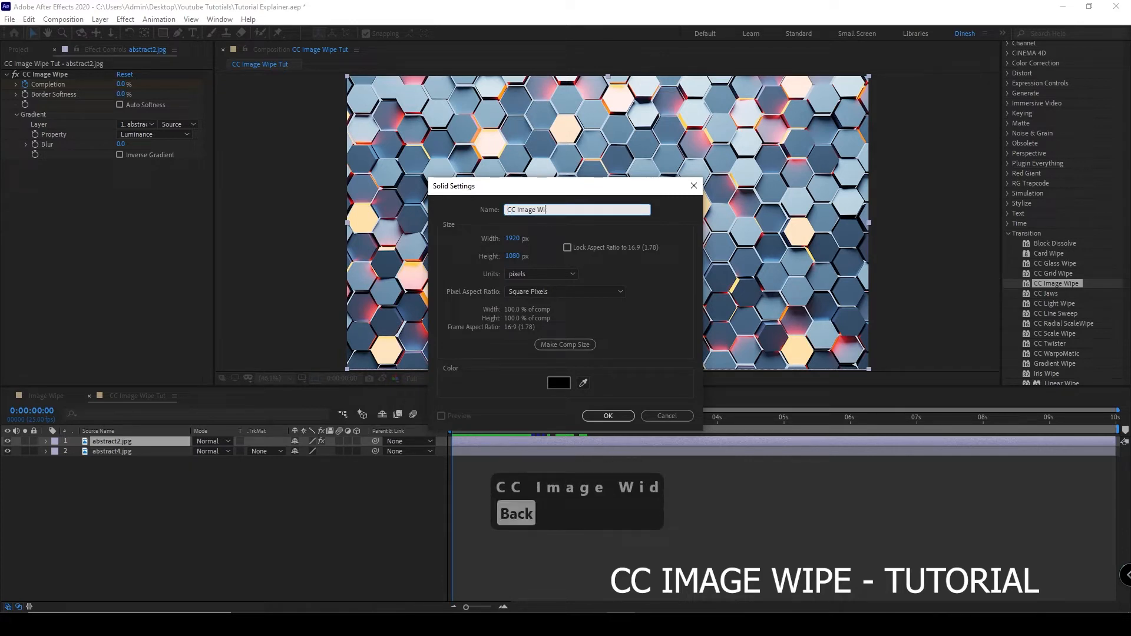
type("pe Gradinet Layer")
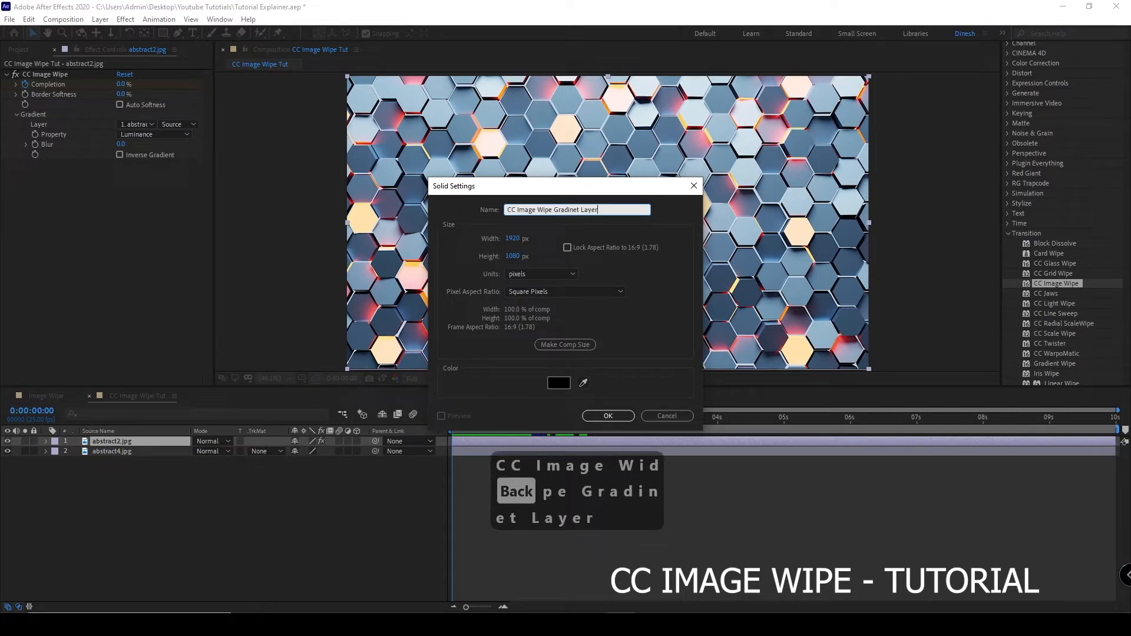
key("Return")
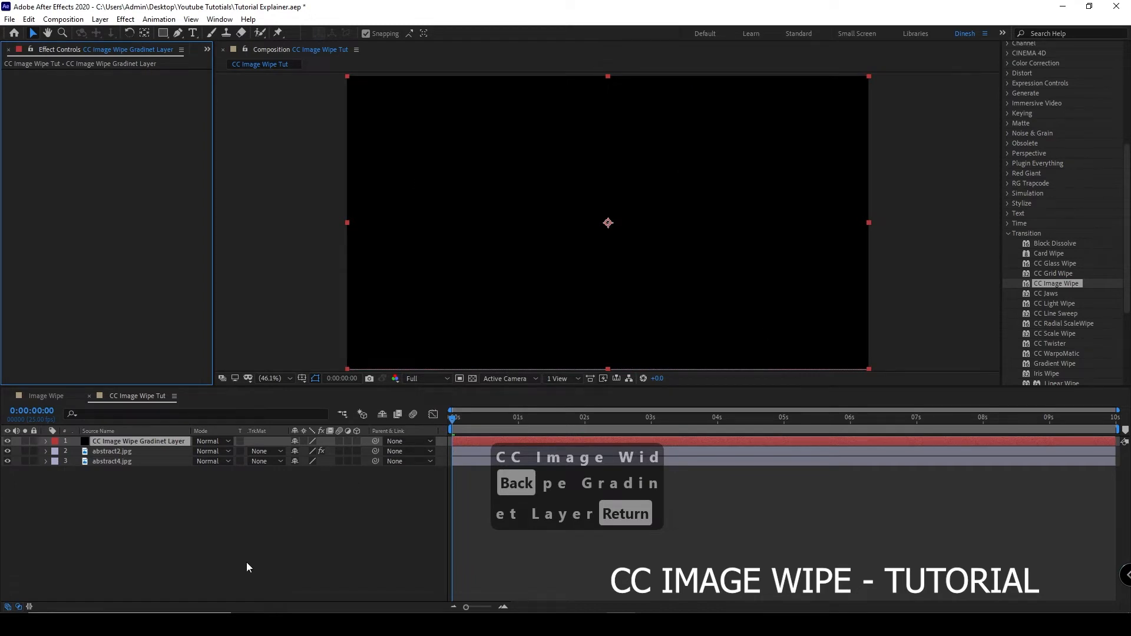
Apply the Gradient Ramp effect to the new solid and hide that layer
key("ctrl+space")
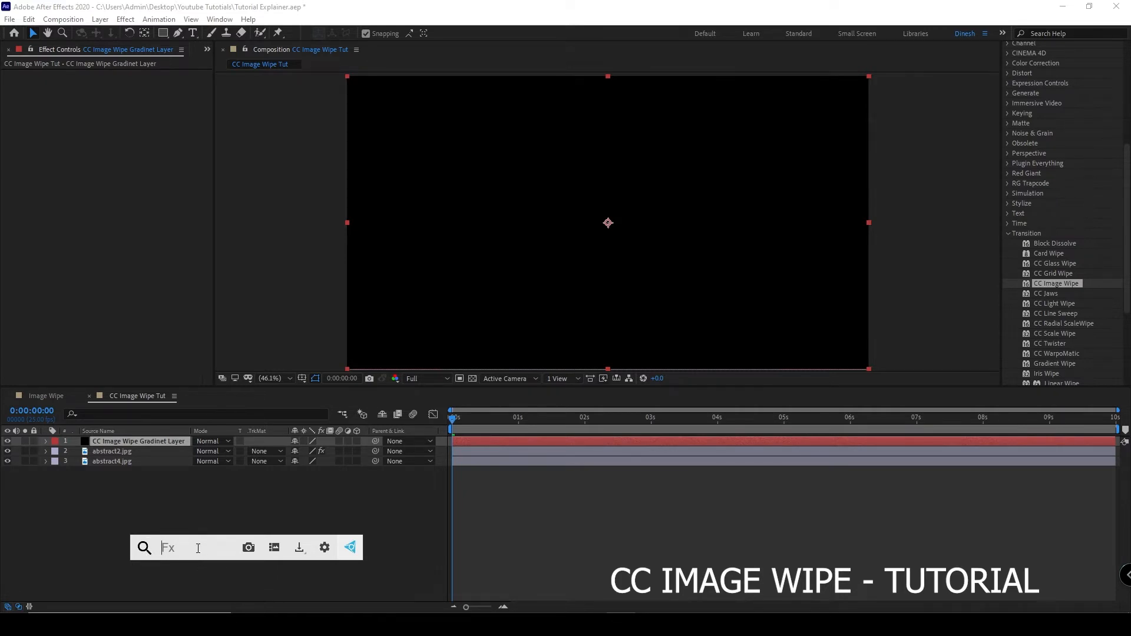
type("ram")
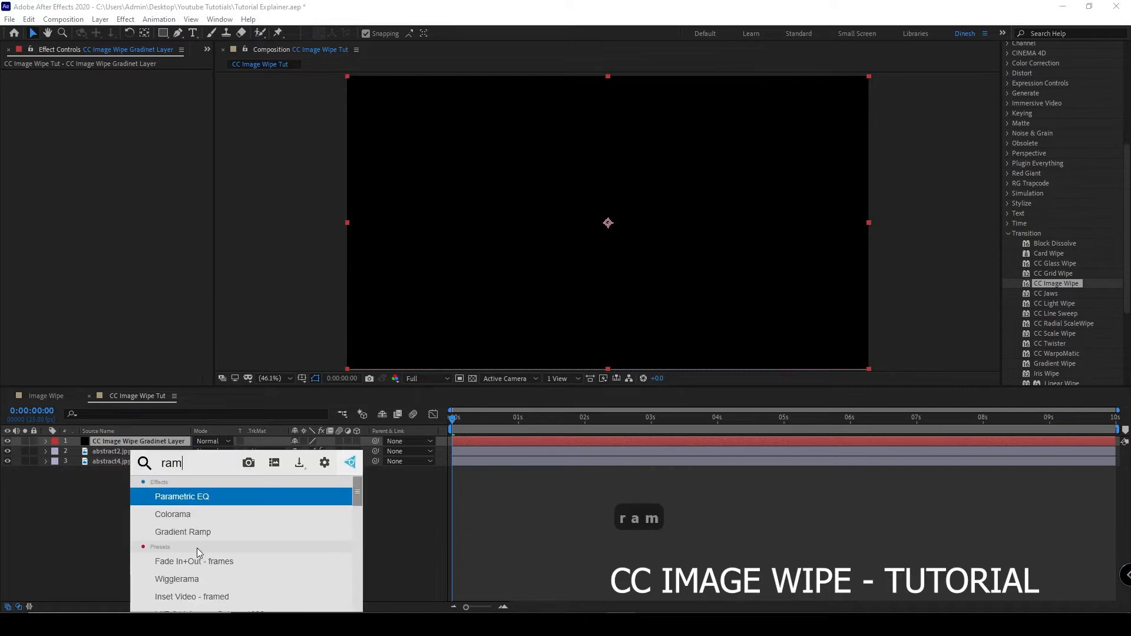
type("p")
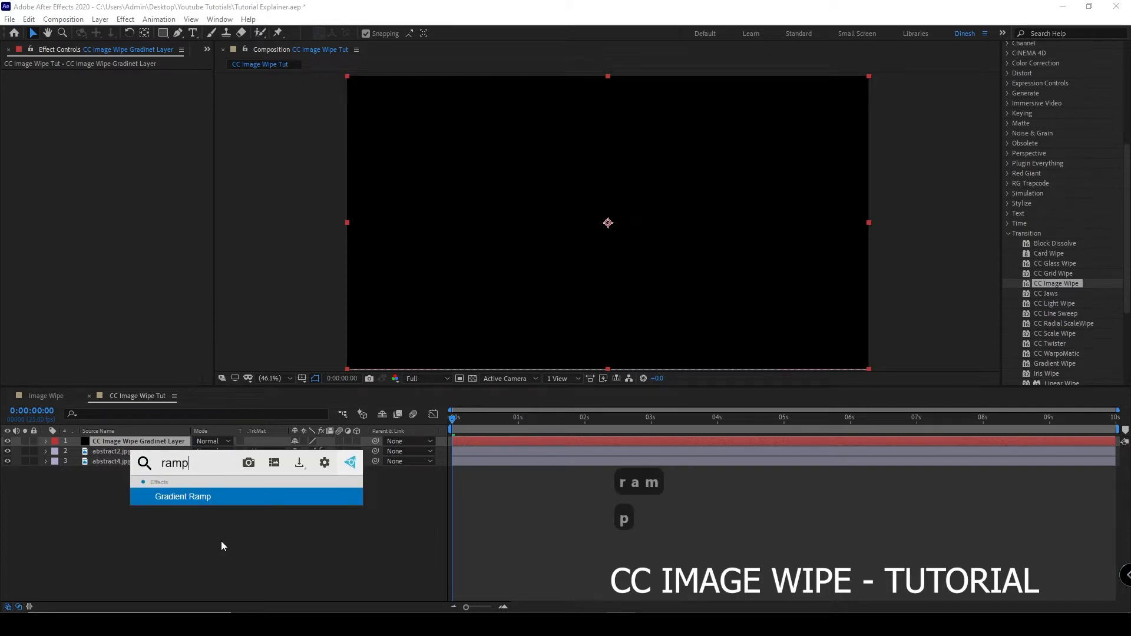
left_click(224, 498)
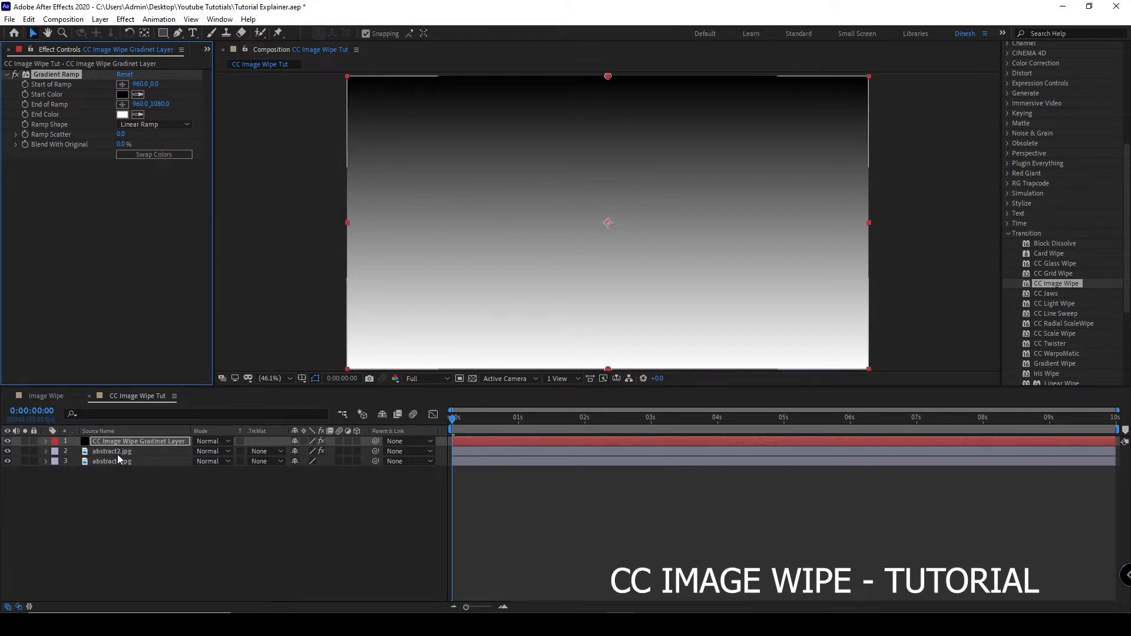
left_click(7, 442)
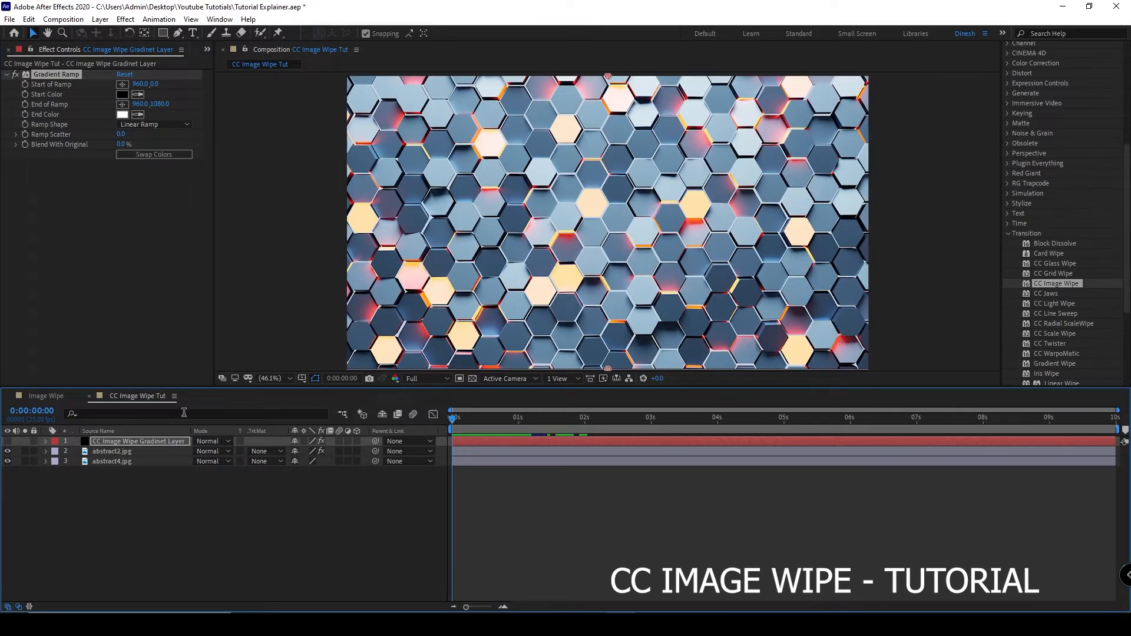
Set the gradient layer of the wipe on abstract2.jpg to CC Image Wipe Gradinet Layer, using Effects & Masks
left_click(115, 452)
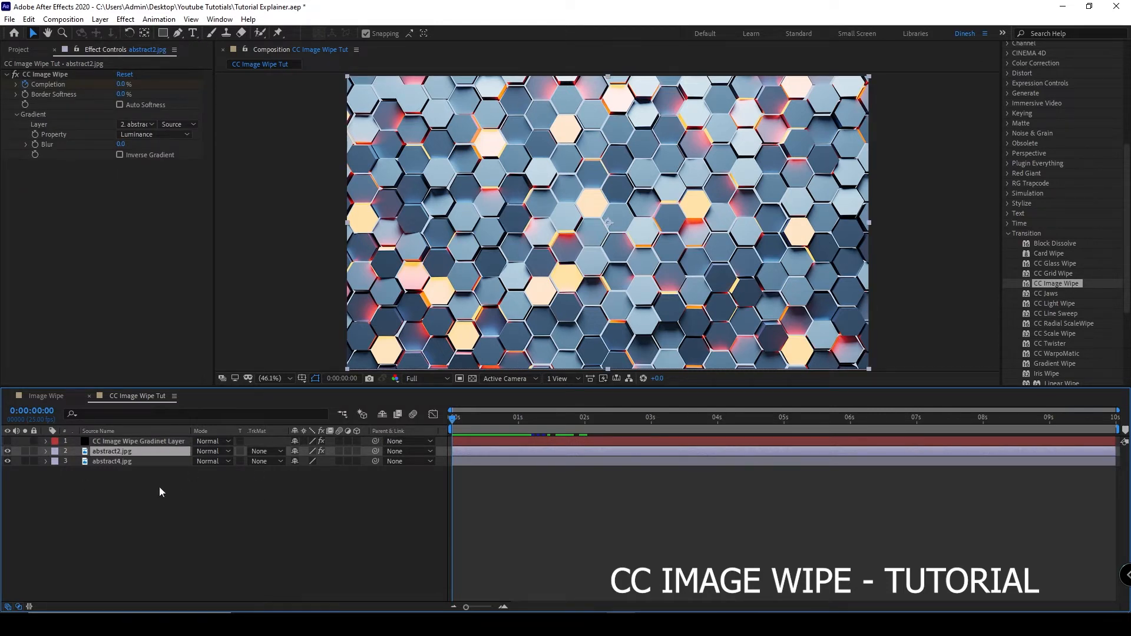
left_click(114, 430)
left_click(142, 125)
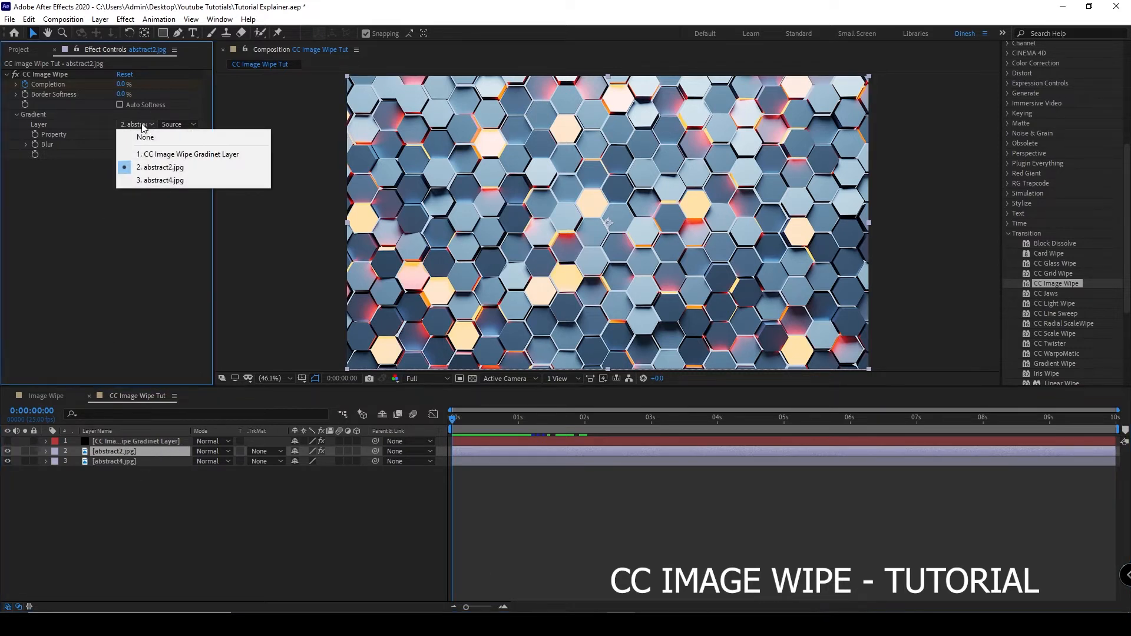
left_click(158, 154)
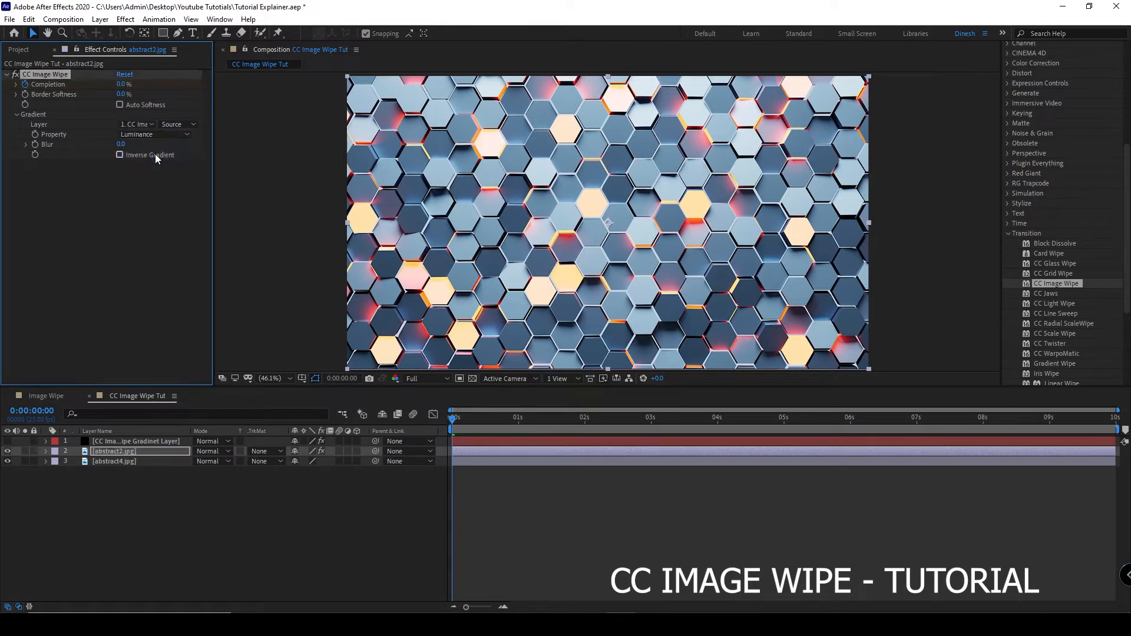
left_click(179, 125)
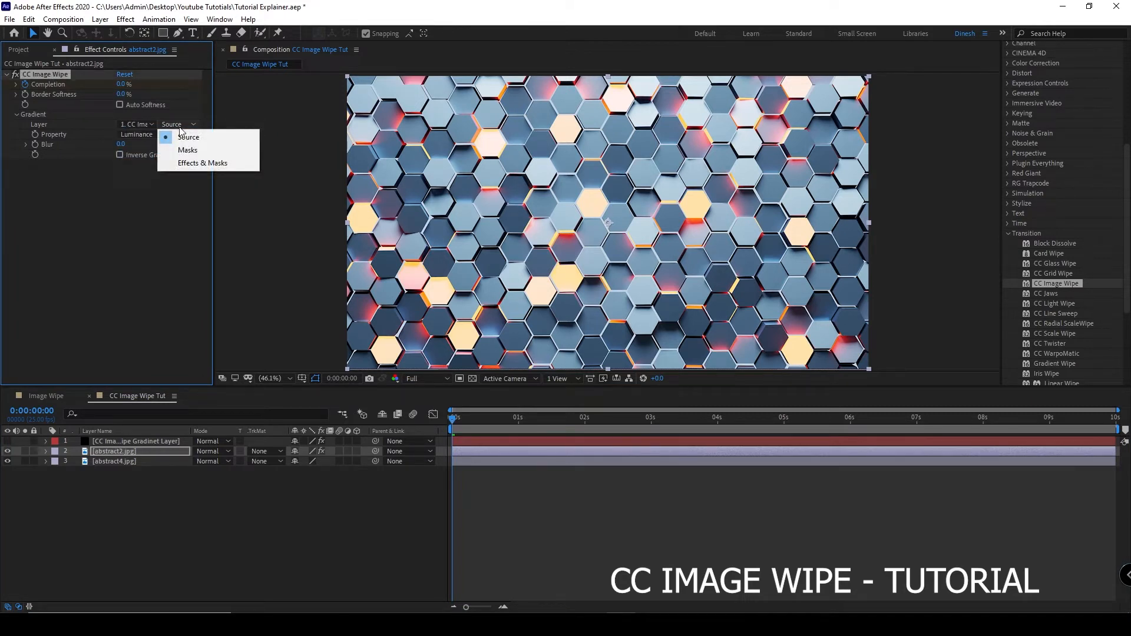
left_click(192, 163)
Preview the wipe from the start and place the playhead mid-transition at 0:00:01:05
left_click_drag(453, 420, 426, 446)
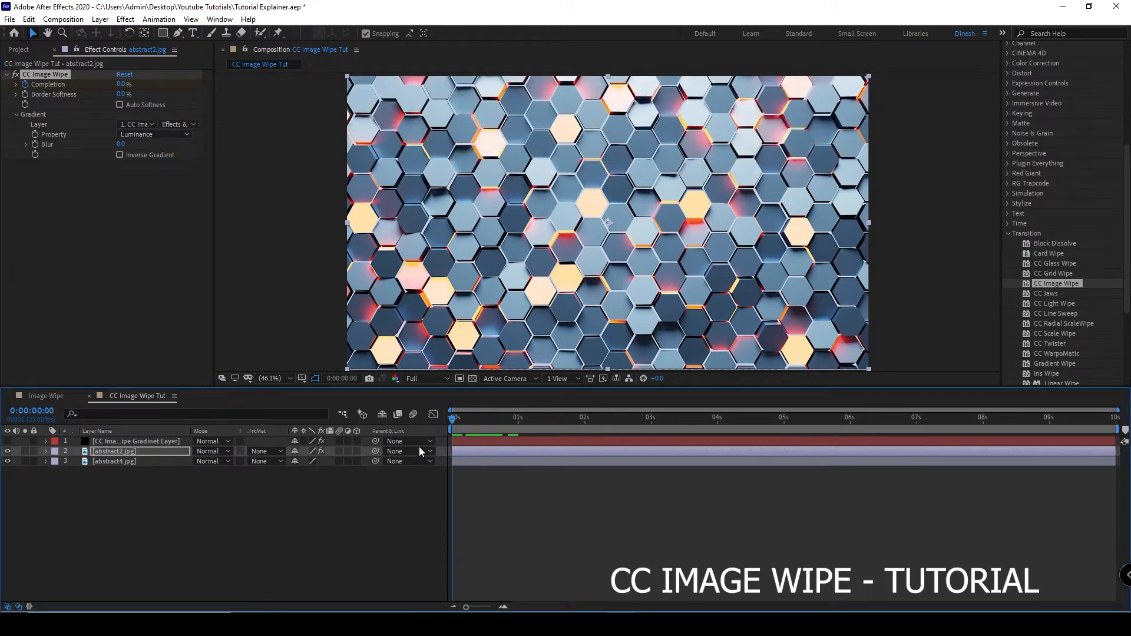
key("space")
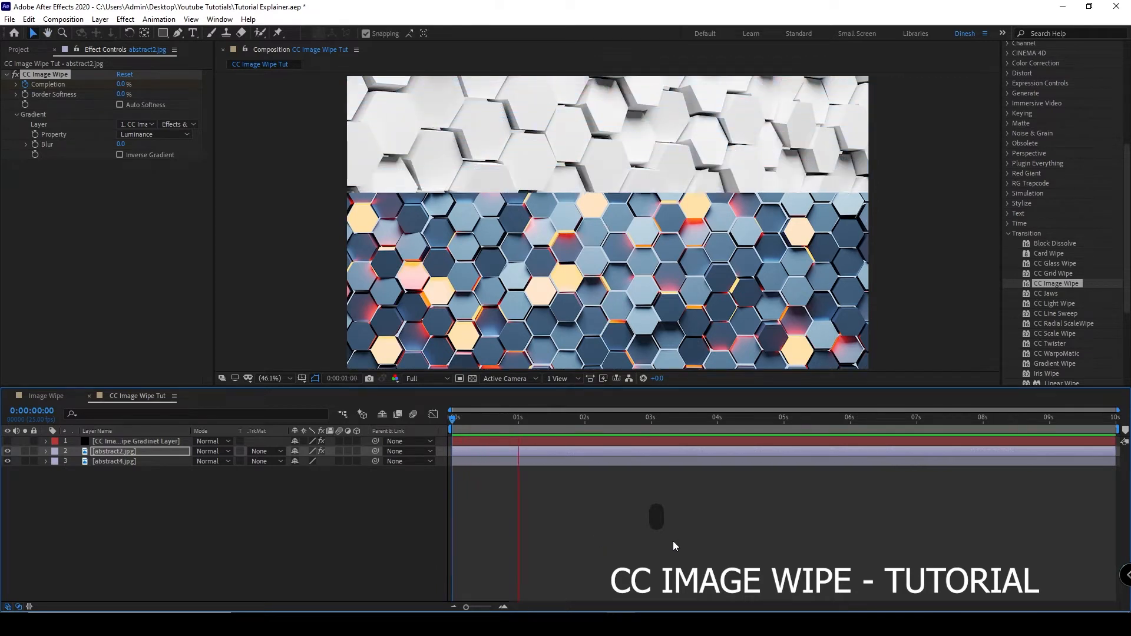
key("space")
left_click_drag(673, 419, 377, 489)
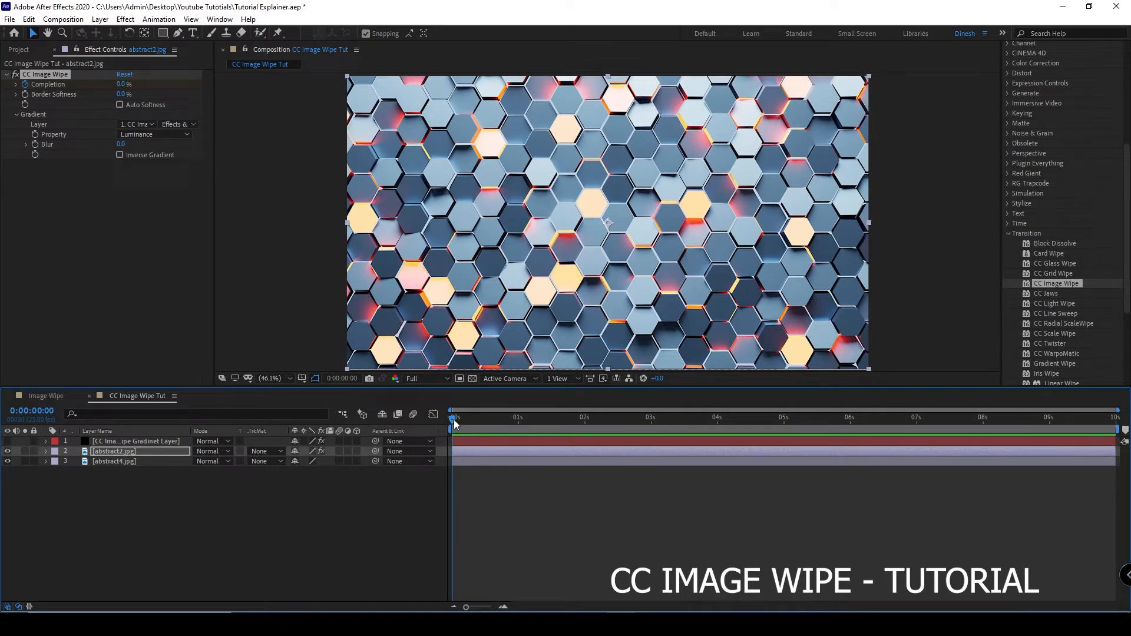
left_click_drag(453, 423, 532, 437)
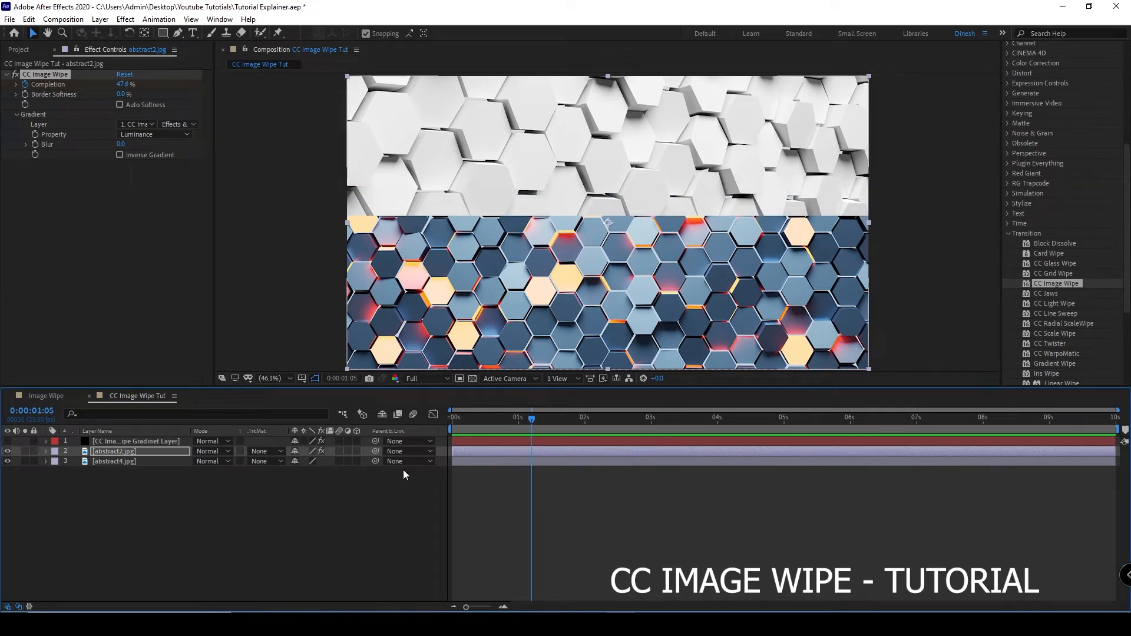
Show the gradient solid and make its ramp radial, starting at about 335, 330 with the start and end colors swapped
left_click(158, 440)
left_click(7, 441)
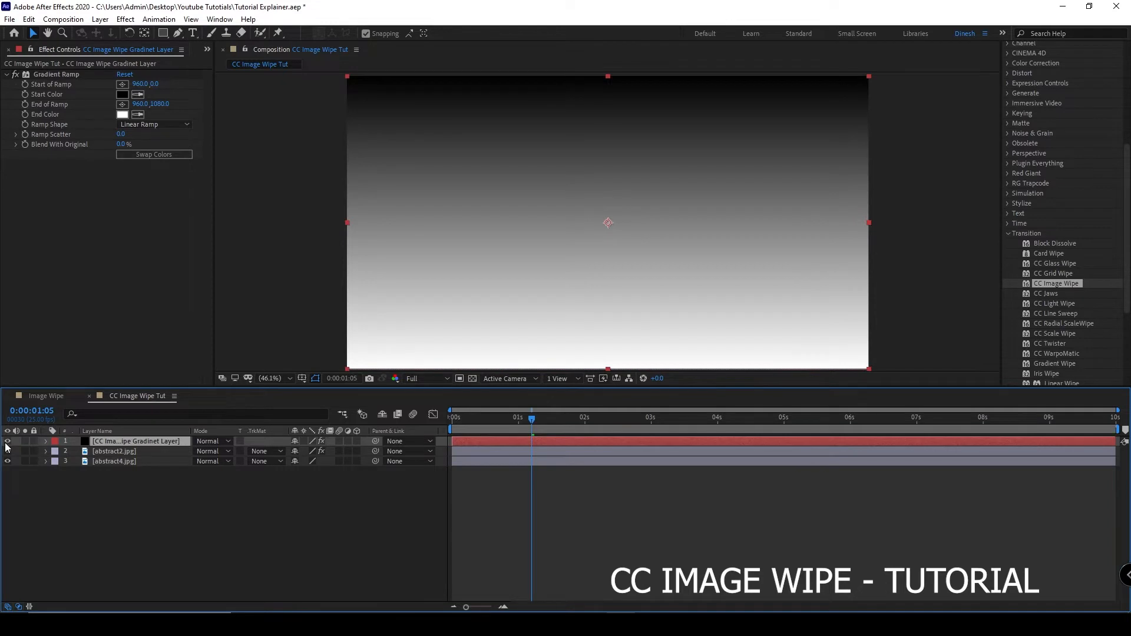
left_click(165, 126)
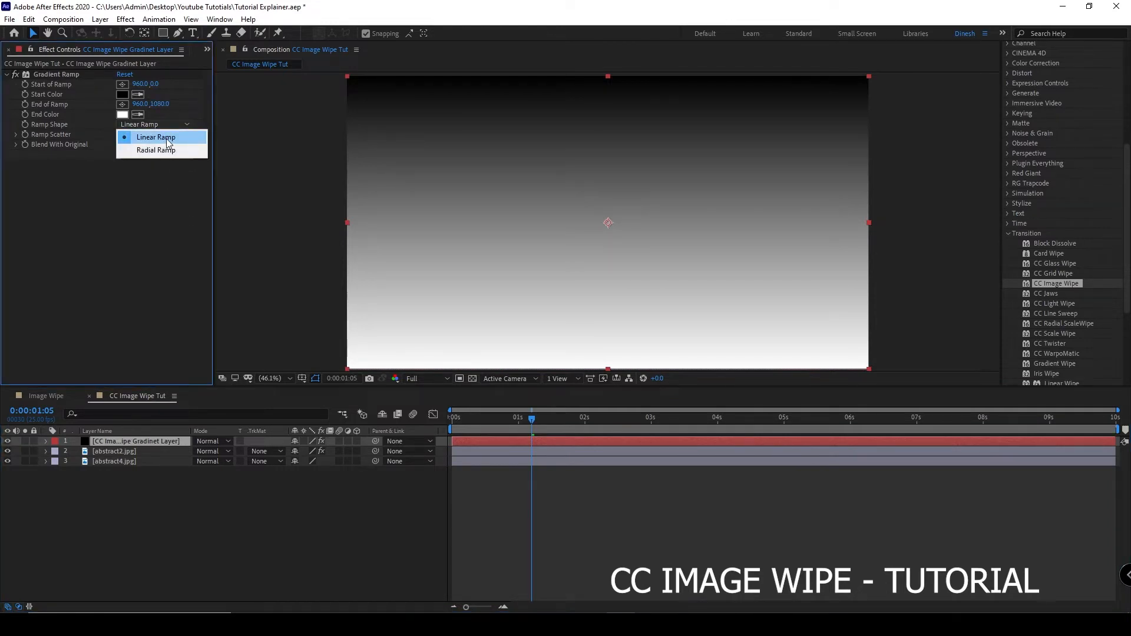
left_click(168, 150)
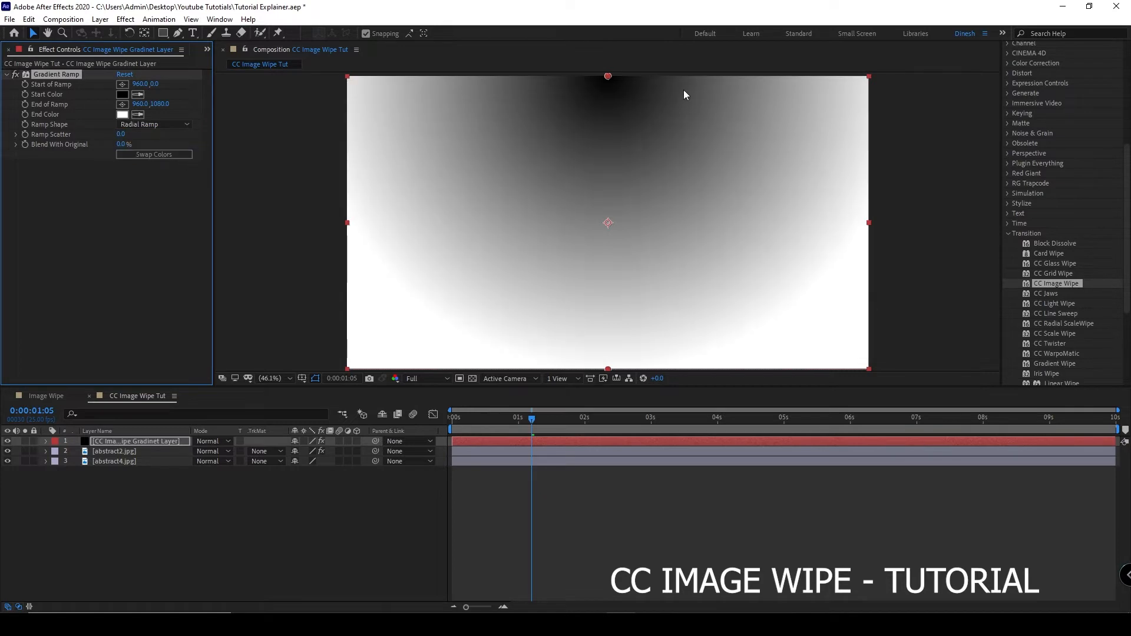
left_click_drag(601, 76, 438, 166)
left_click(154, 155)
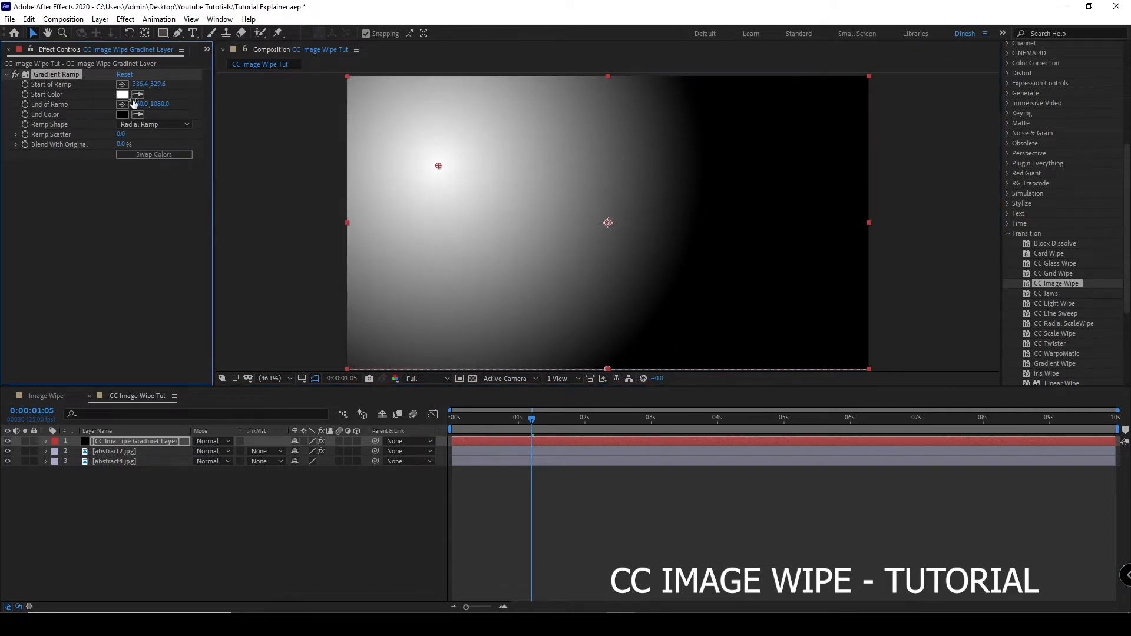
Move the End of Ramp to about 1971, 943 beyond the frame, hide the gradient solid and select abstract2.jpg
left_click(122, 104)
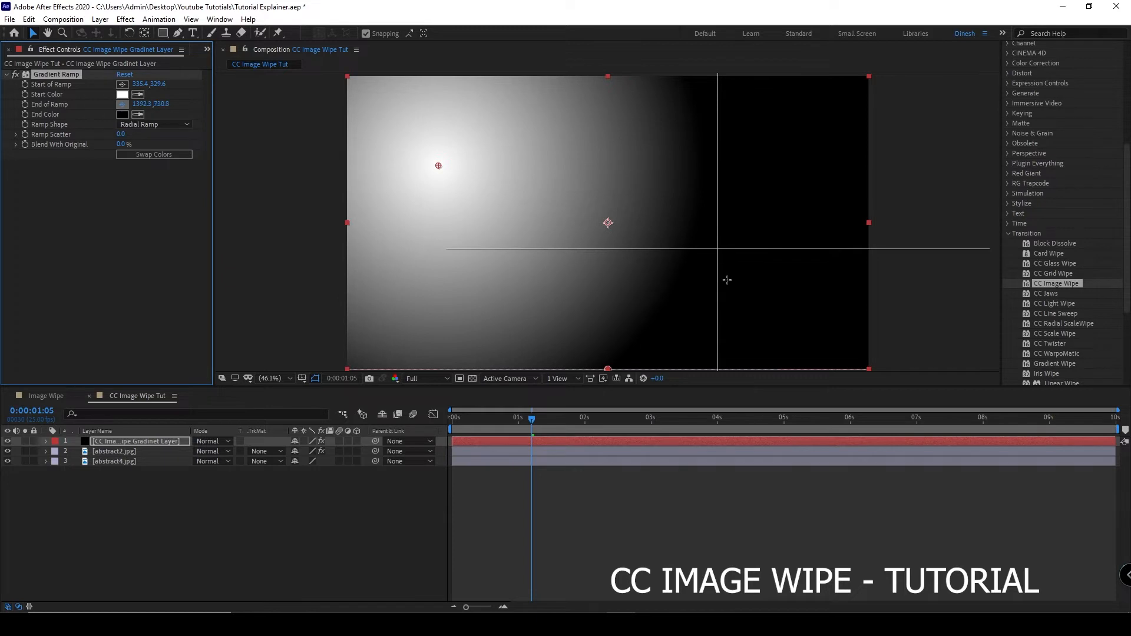
left_click(770, 321)
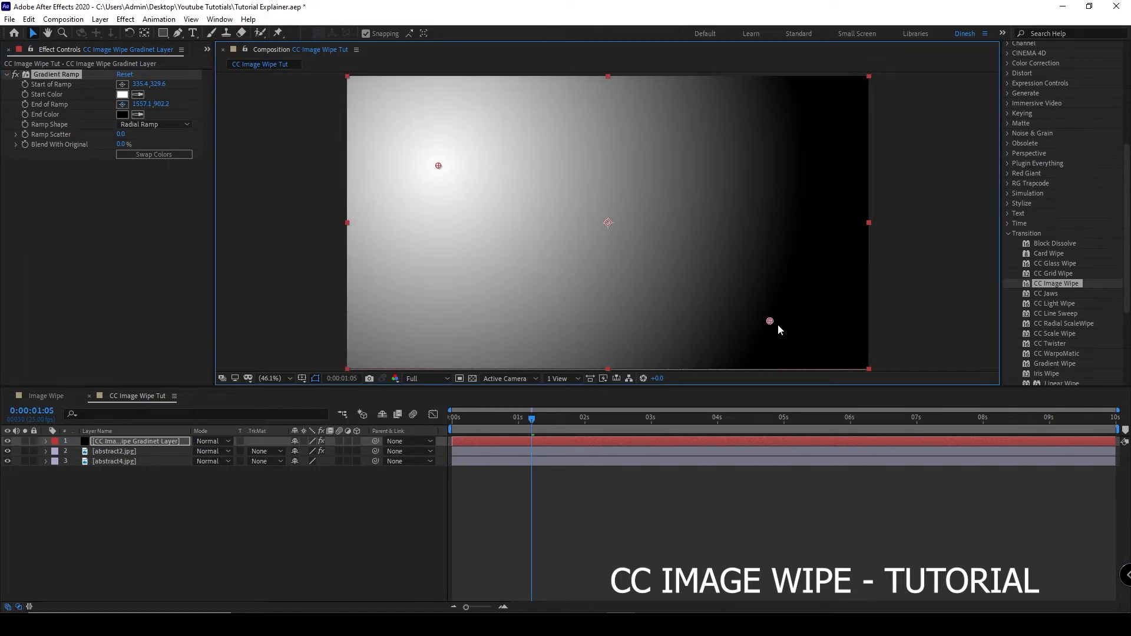
left_click_drag(771, 321, 894, 302)
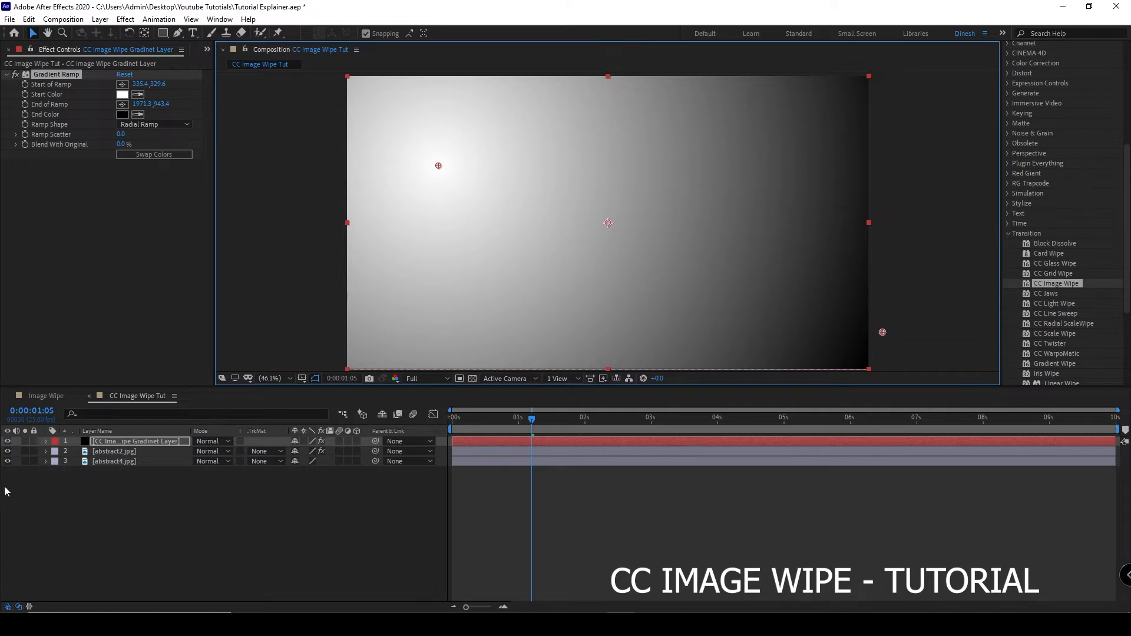
left_click(7, 441)
left_click(150, 452)
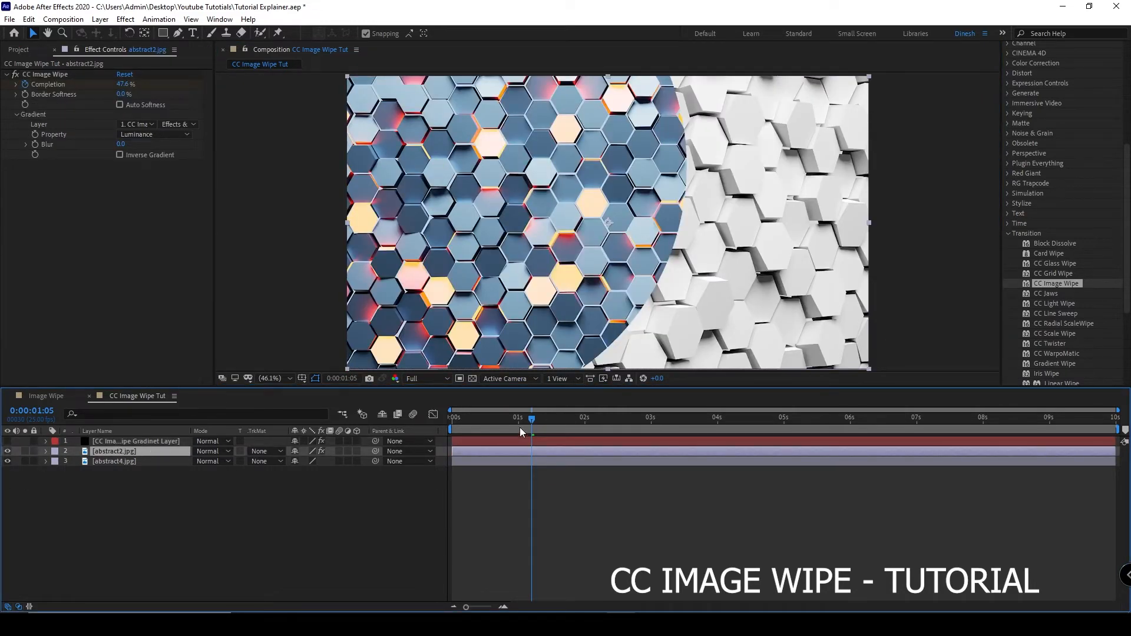
Preview the radial wipe from the start of the timeline
left_click_drag(529, 421, 440, 439)
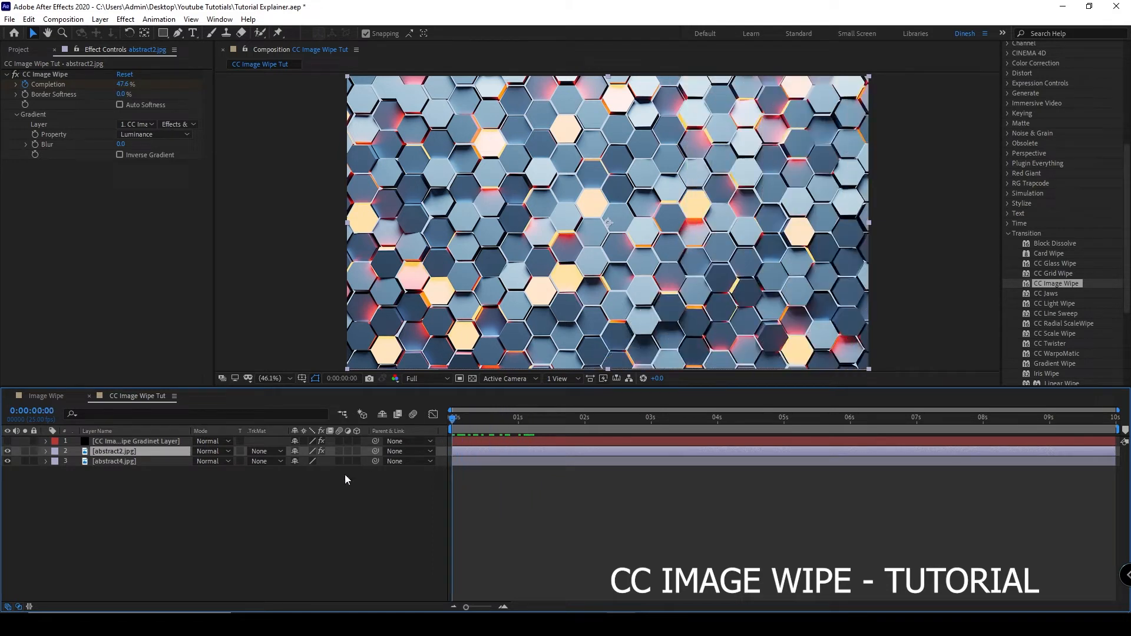
key("space")
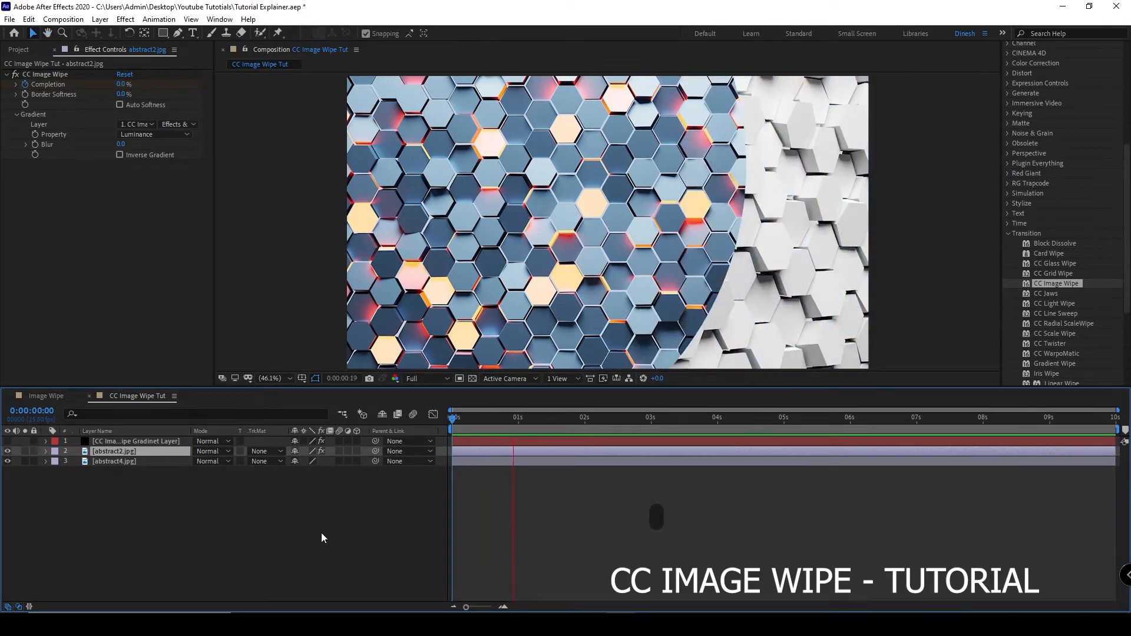
Turn on Inverse Gradient for the wipe on abstract2.jpg, check it at 0:00:00:18 and keep the gradient property on Luminance
left_click(120, 154)
left_click_drag(592, 420, 502, 518)
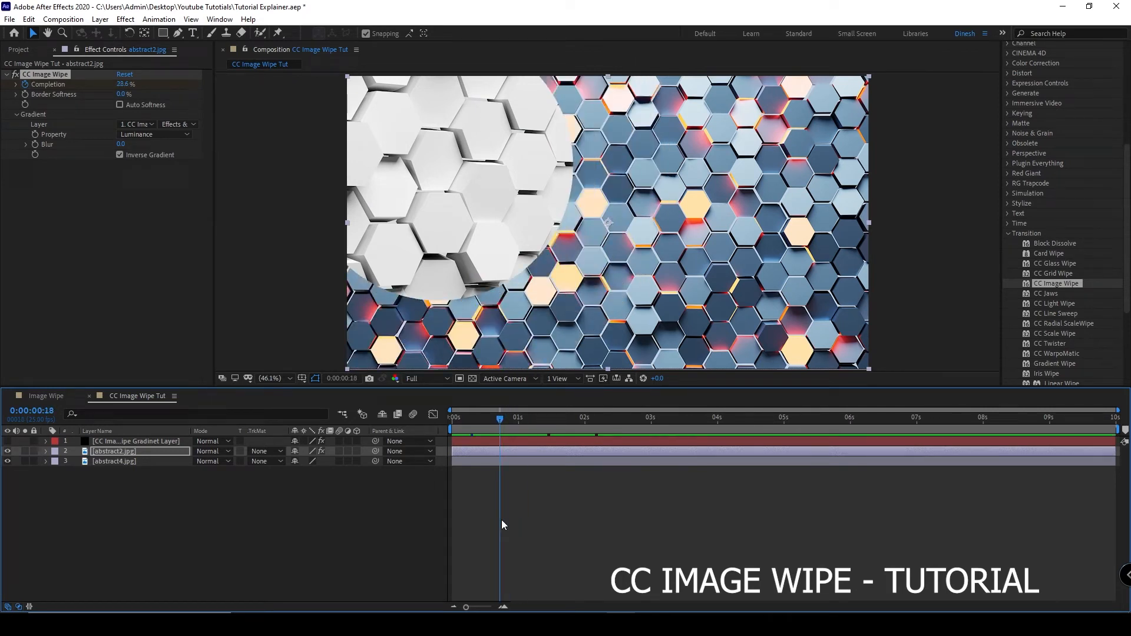
left_click(172, 134)
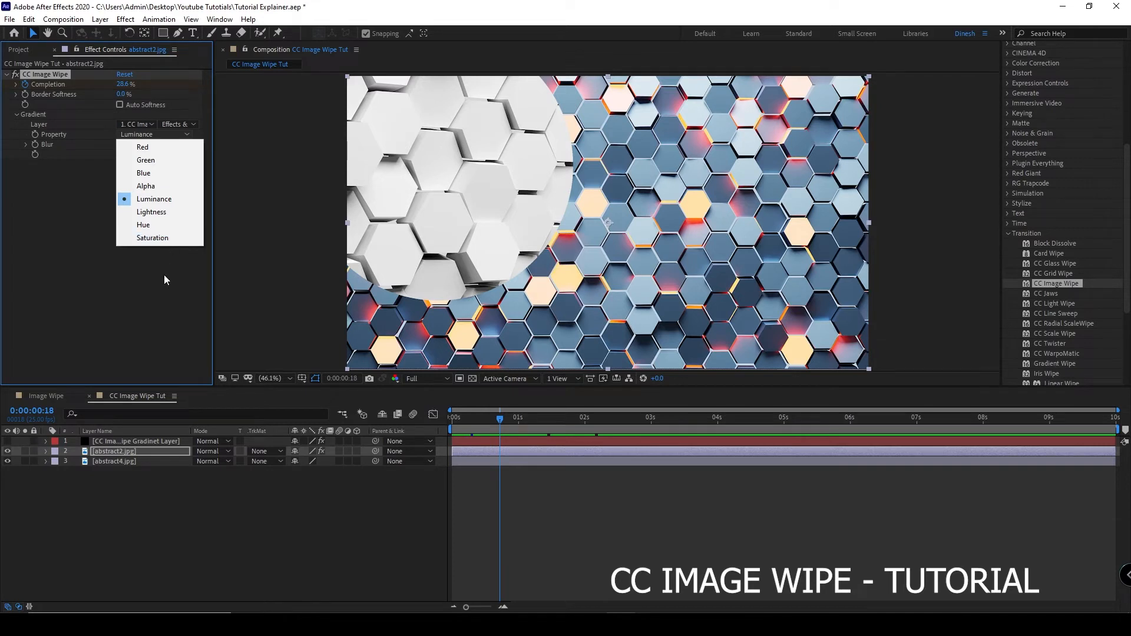
left_click(164, 203)
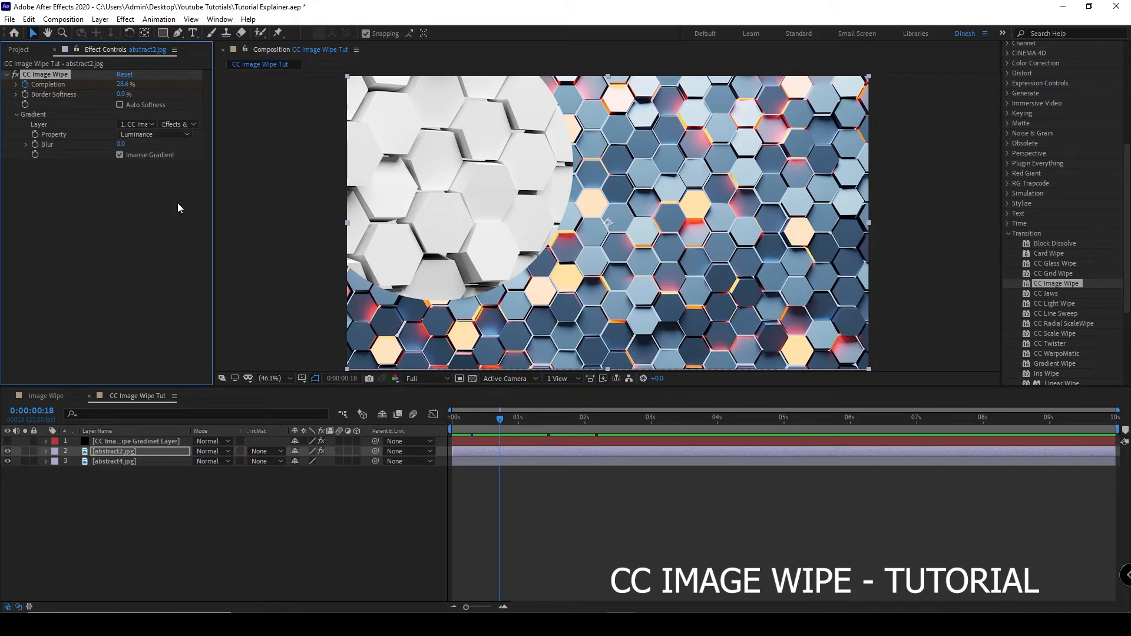
Show the gradient solid for reference and turn off Inverse Gradient for the wipe on abstract2.jpg
left_click(8, 441)
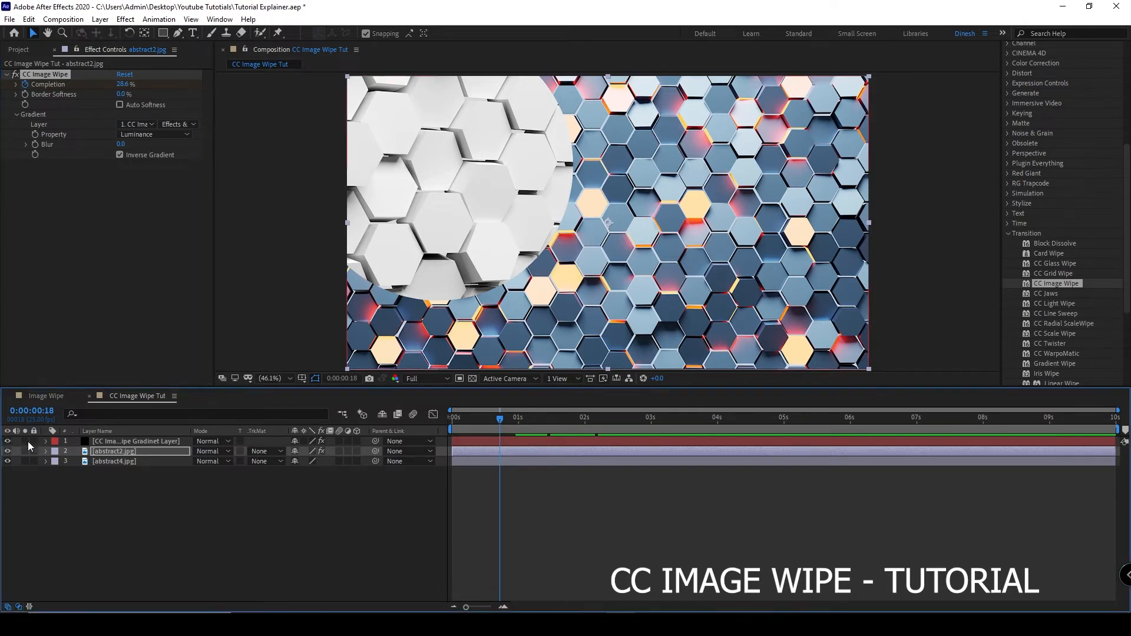
left_click(118, 443)
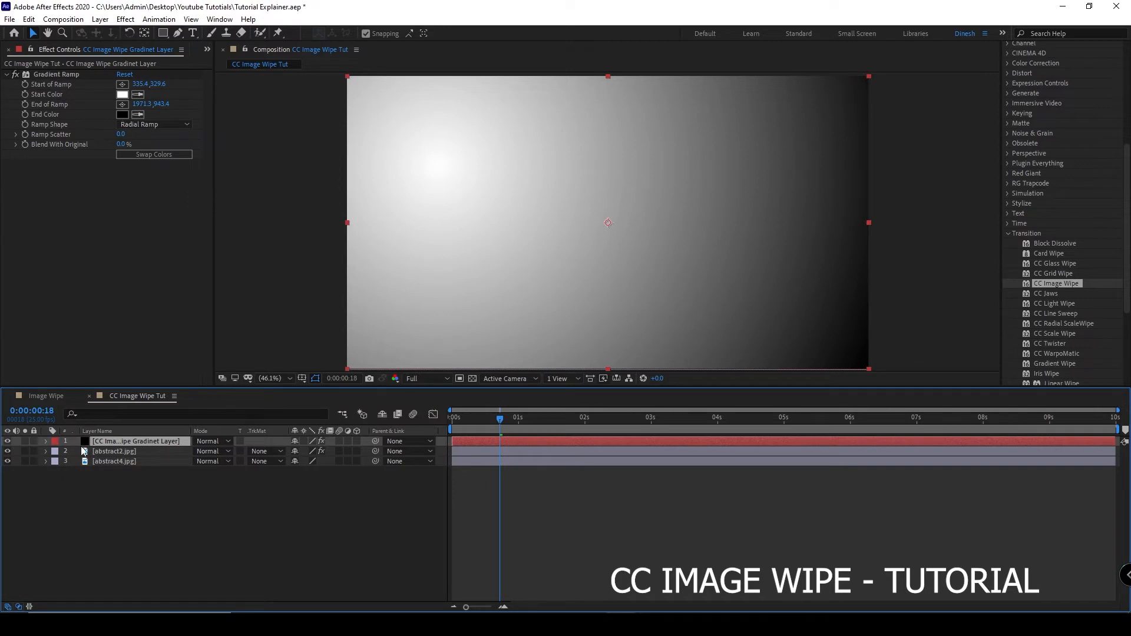
left_click(112, 452)
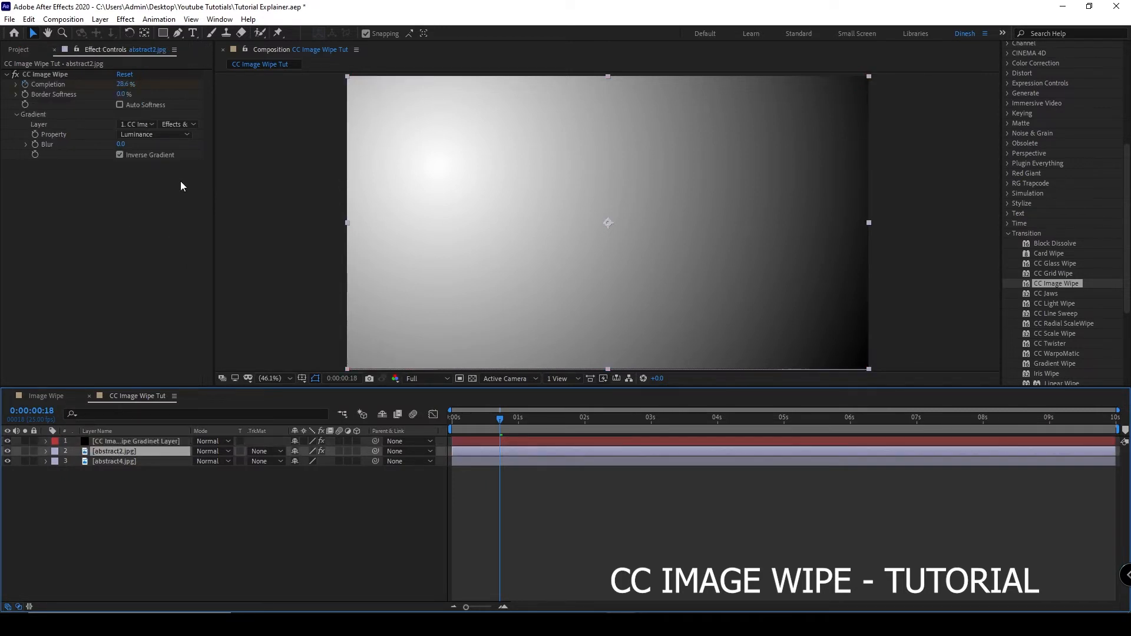
left_click(121, 155)
Hide the gradient solid and preview the wipe on abstract2.jpg from the start, leaving the playhead at 0:00:01:03
left_click(148, 441)
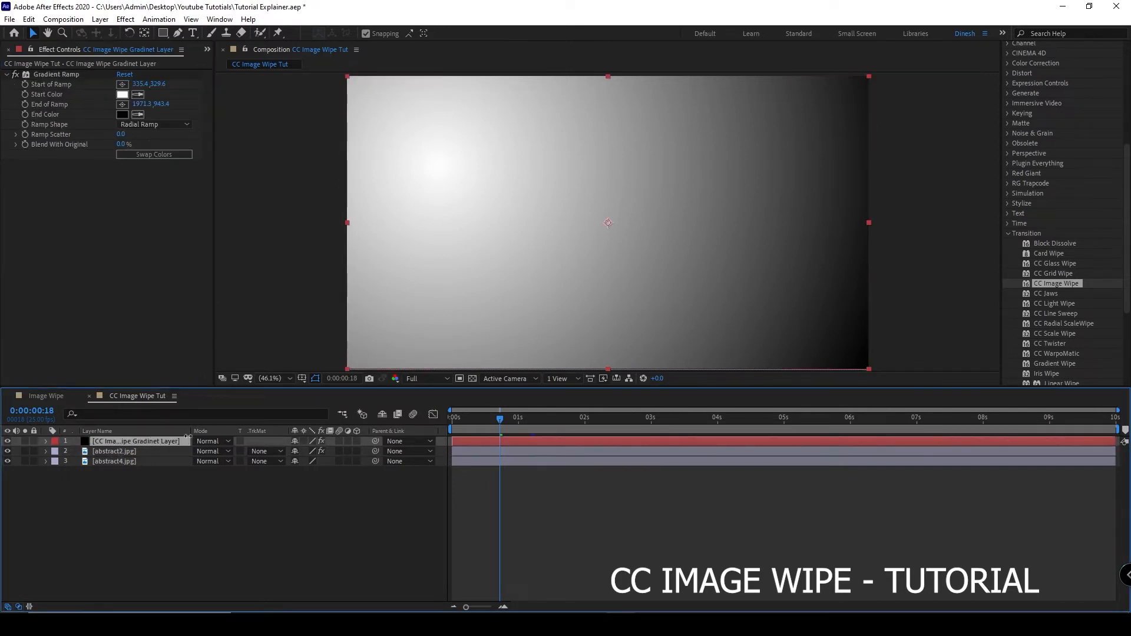
left_click(8, 441)
left_click(176, 452)
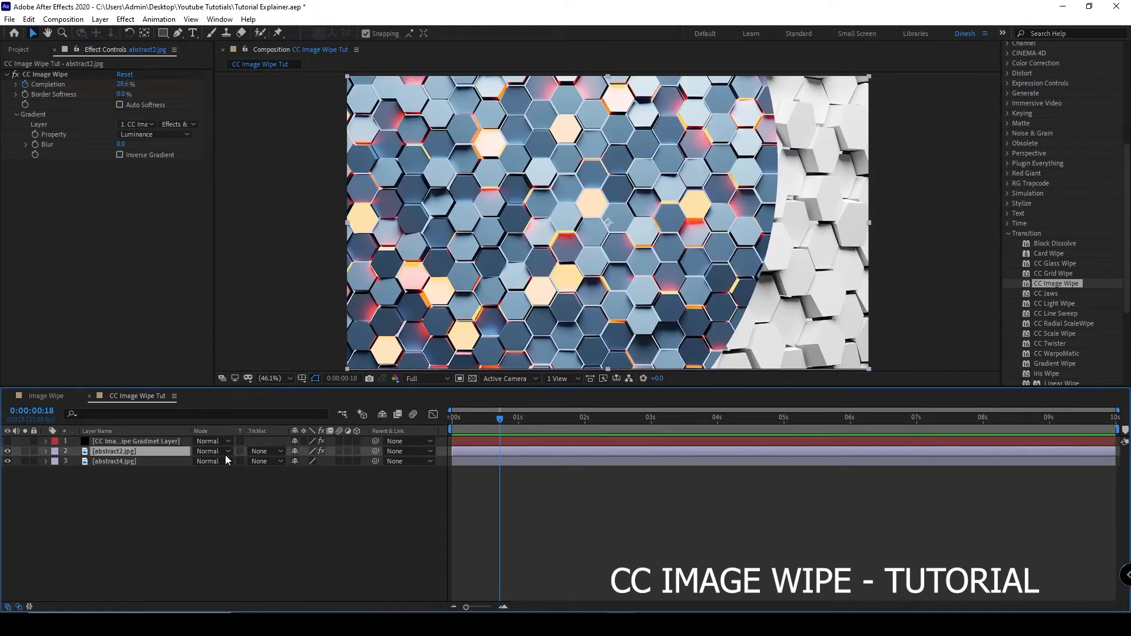
left_click_drag(500, 420, 458, 472)
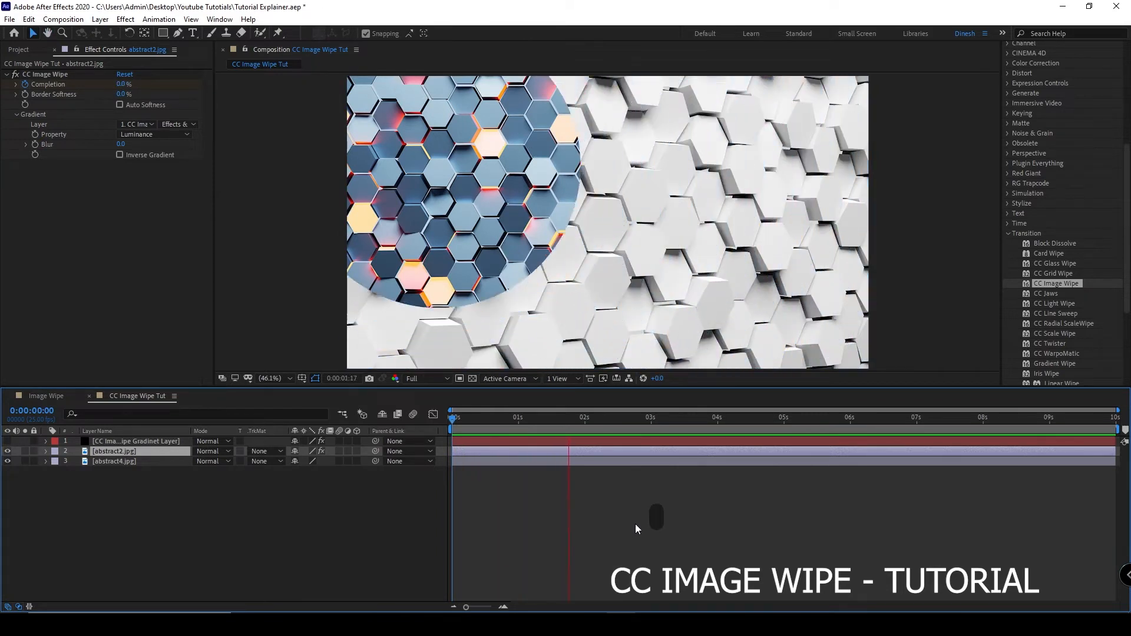
left_click_drag(596, 419, 528, 443)
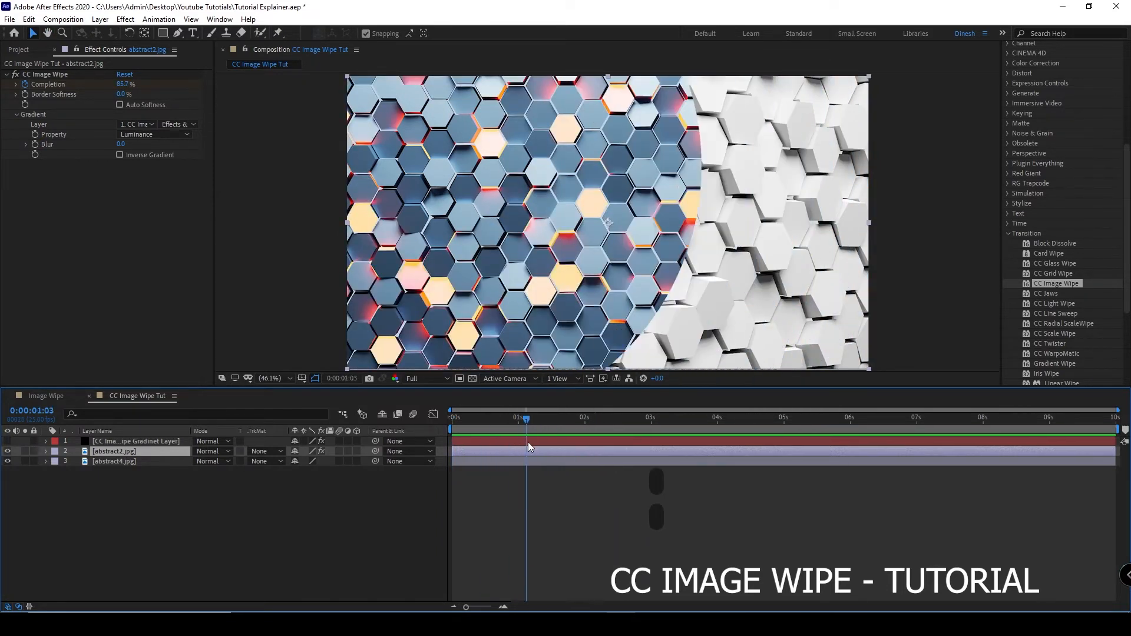
Show the gradient solid, place the playhead at 0:00:00:07 and swap the start and end colors of its Gradient Ramp
left_click(122, 442)
left_click(7, 442)
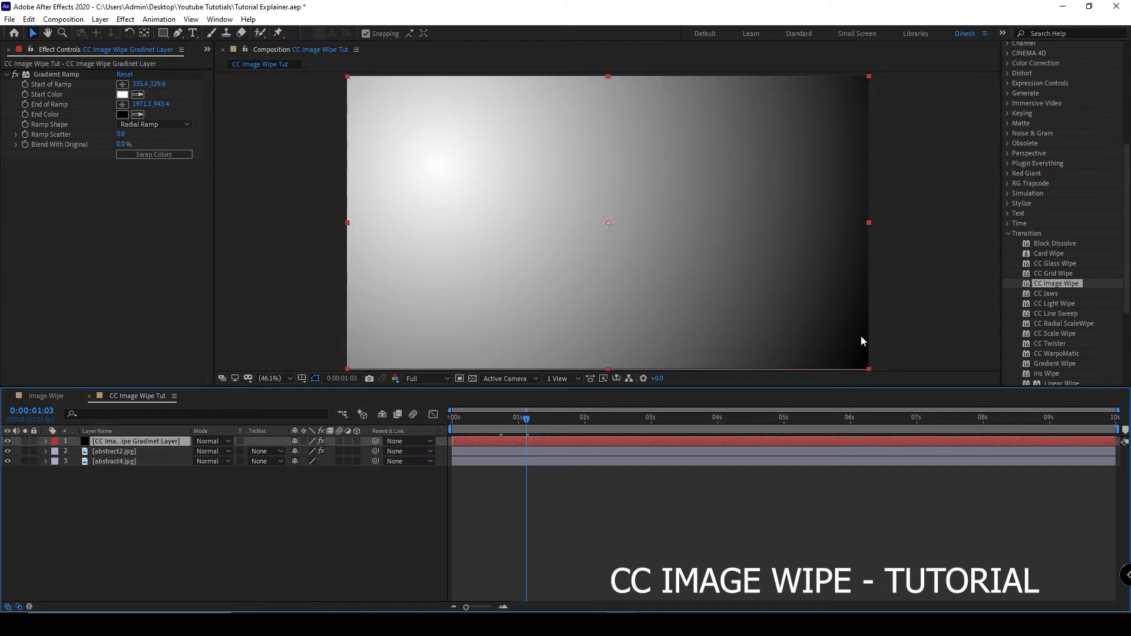
left_click_drag(528, 418, 472, 426)
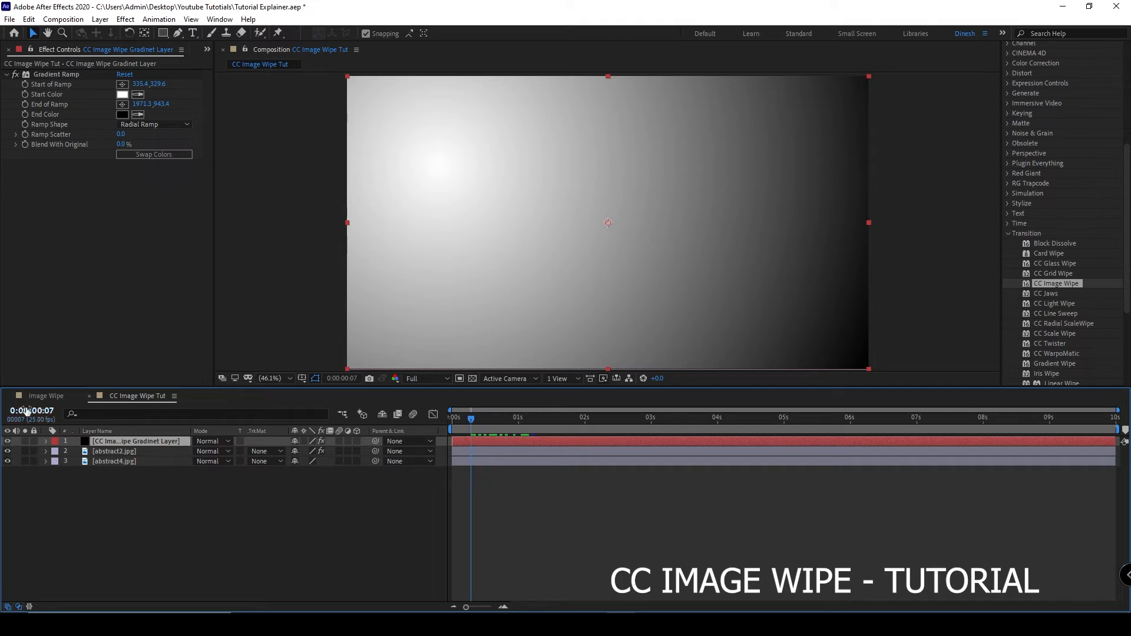
left_click(164, 155)
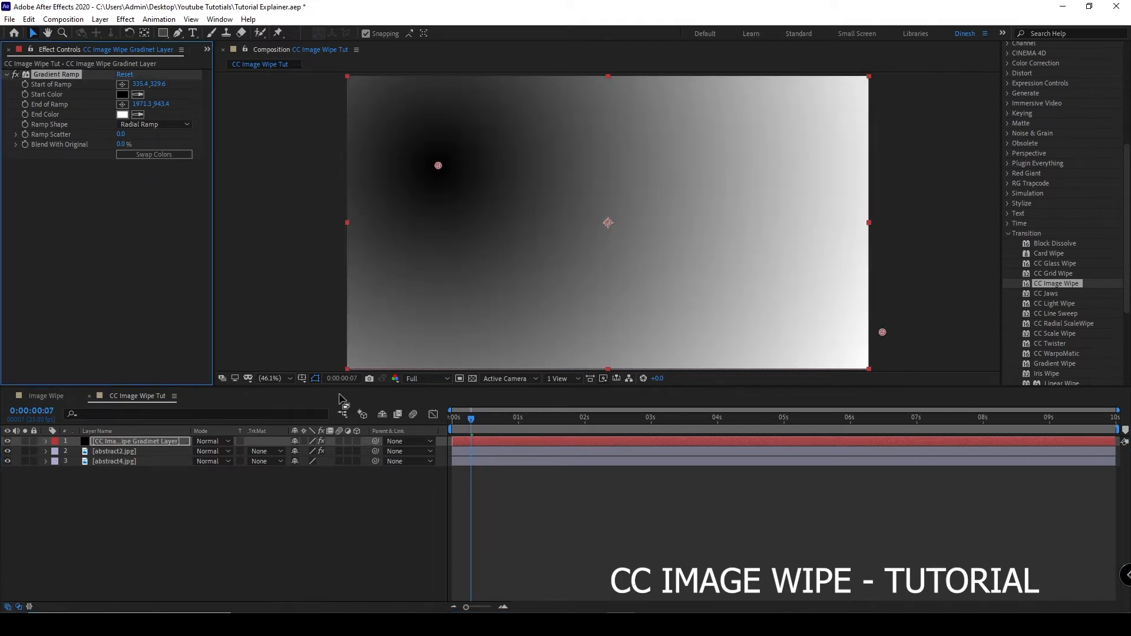
Hide the gradient solid and scrub through the wipe on abstract2.jpg to 0:00:01:10
left_click(118, 453)
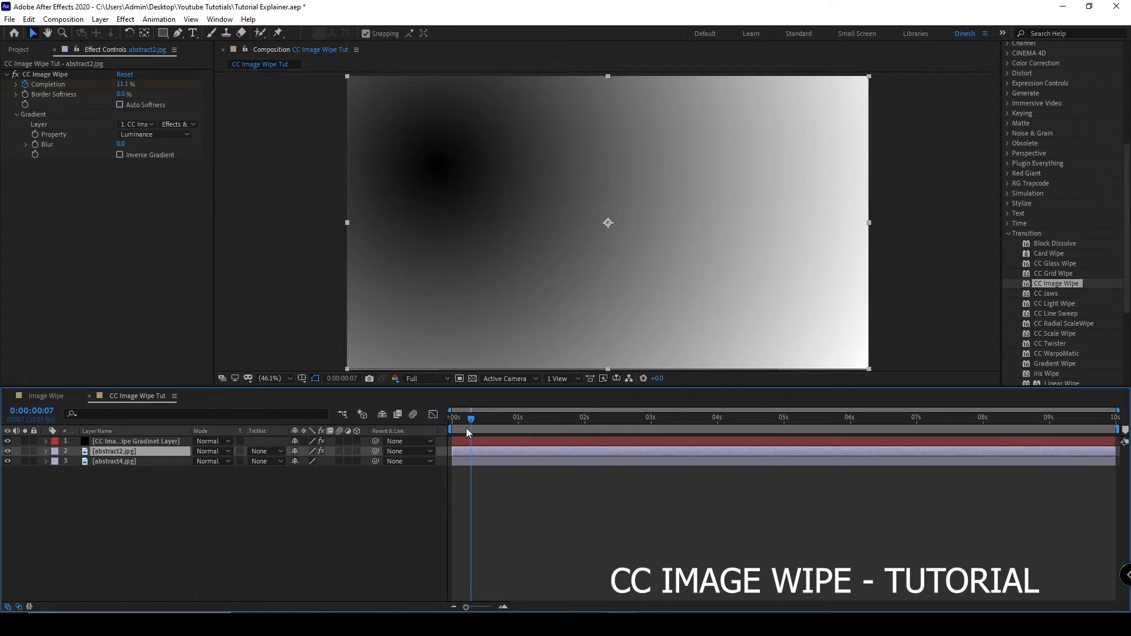
left_click(8, 441)
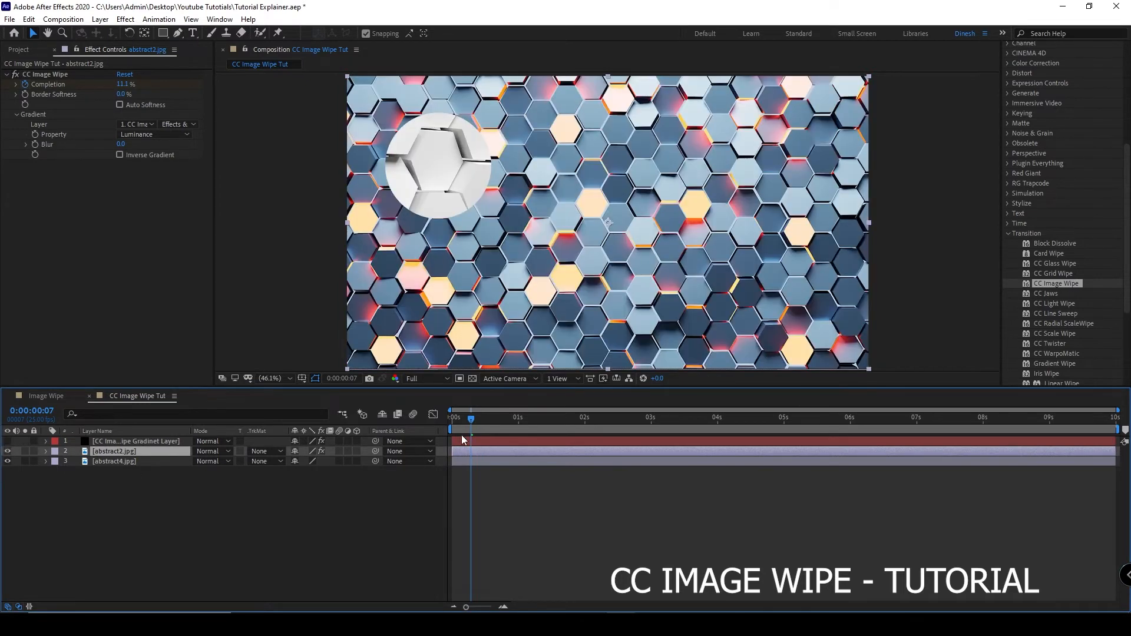
left_click_drag(471, 425, 514, 484)
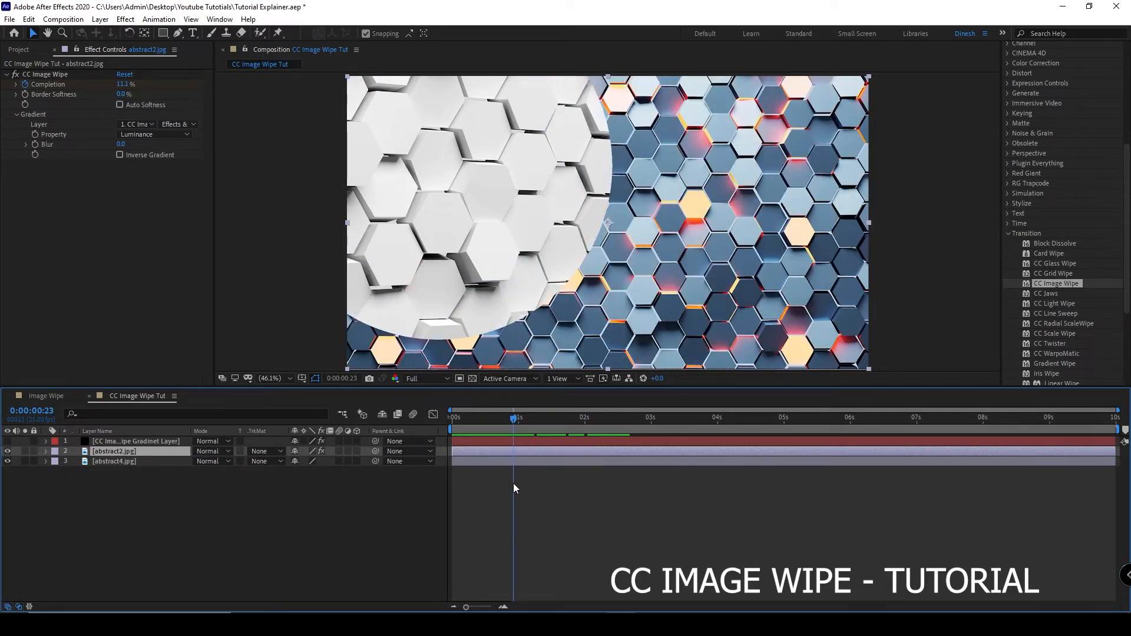
left_click_drag(514, 484, 545, 533)
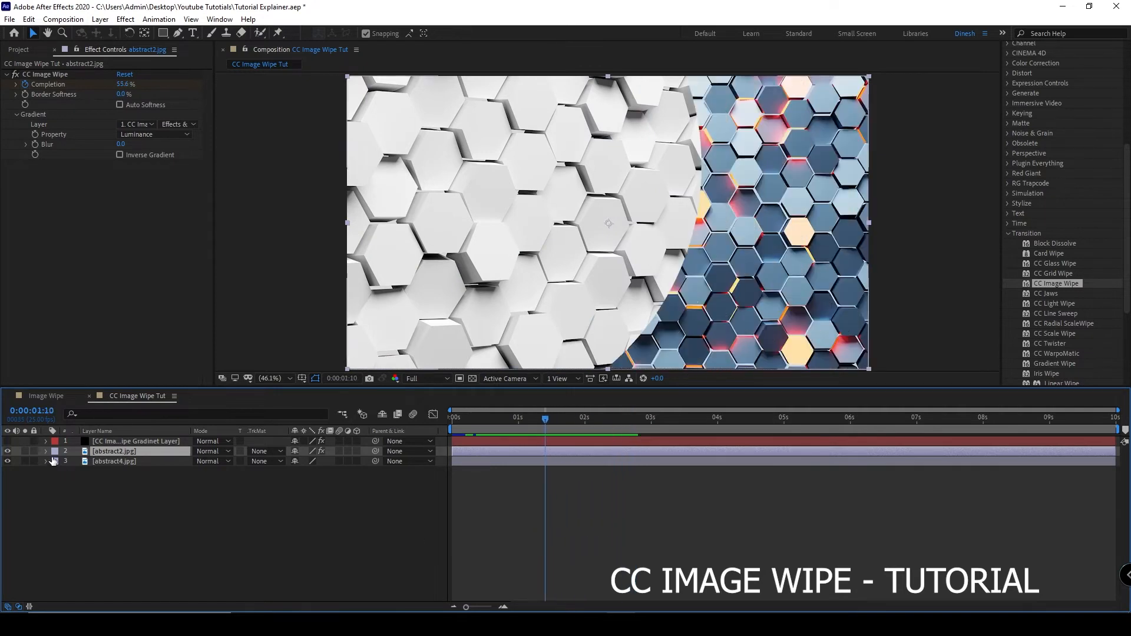
Show the gradient solid and apply the Fractal Noise effect to it
left_click(101, 442)
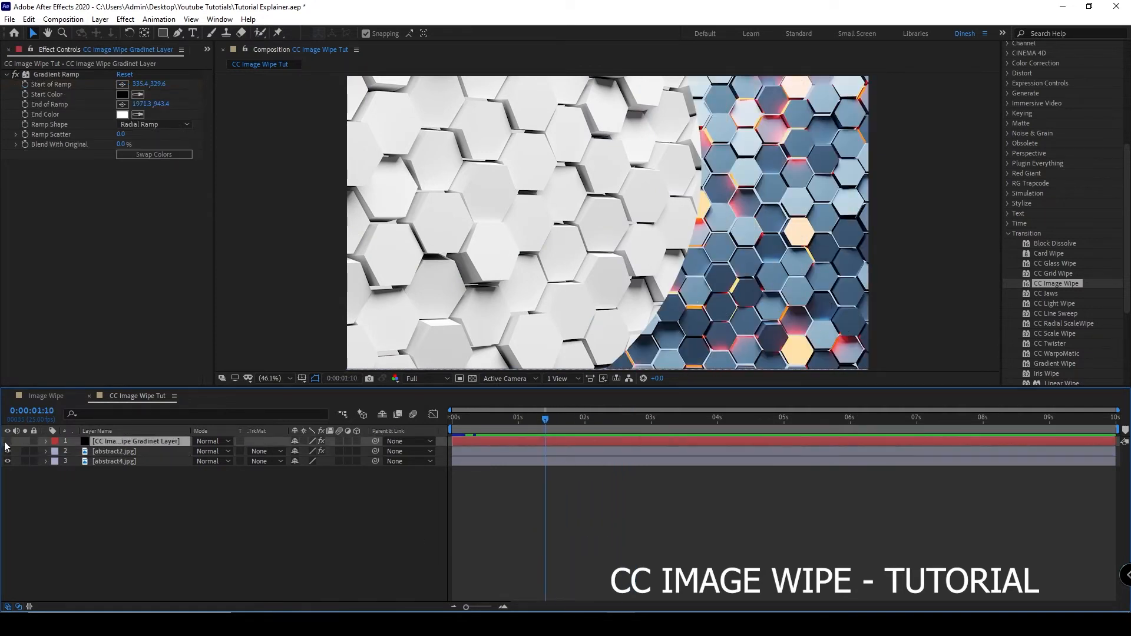
left_click(7, 441)
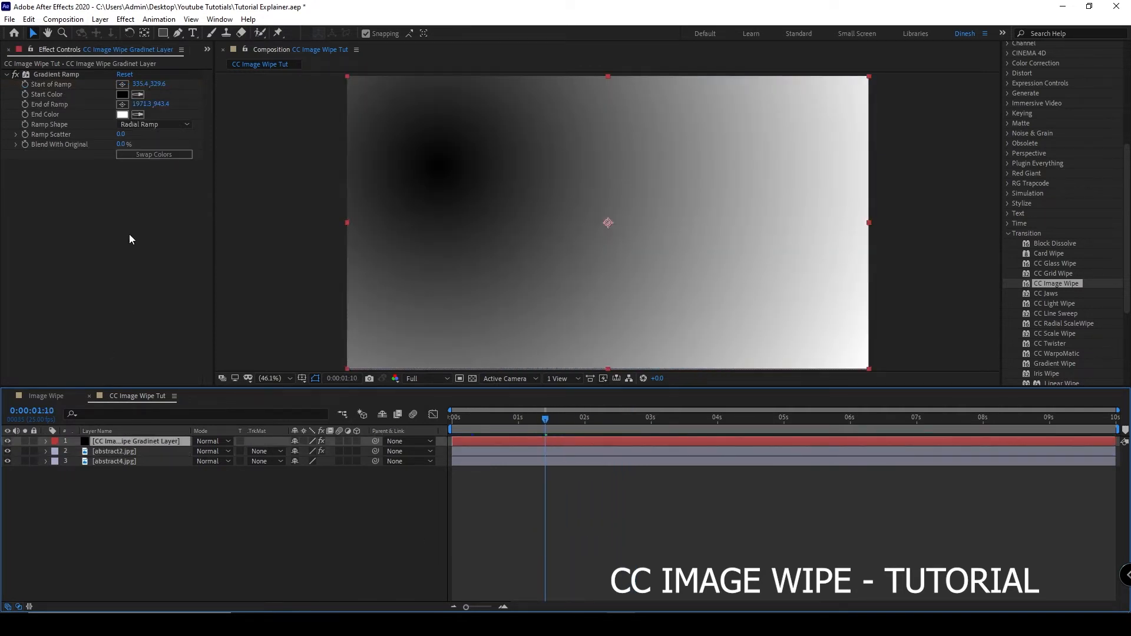
key("ctrl+space")
type("frac")
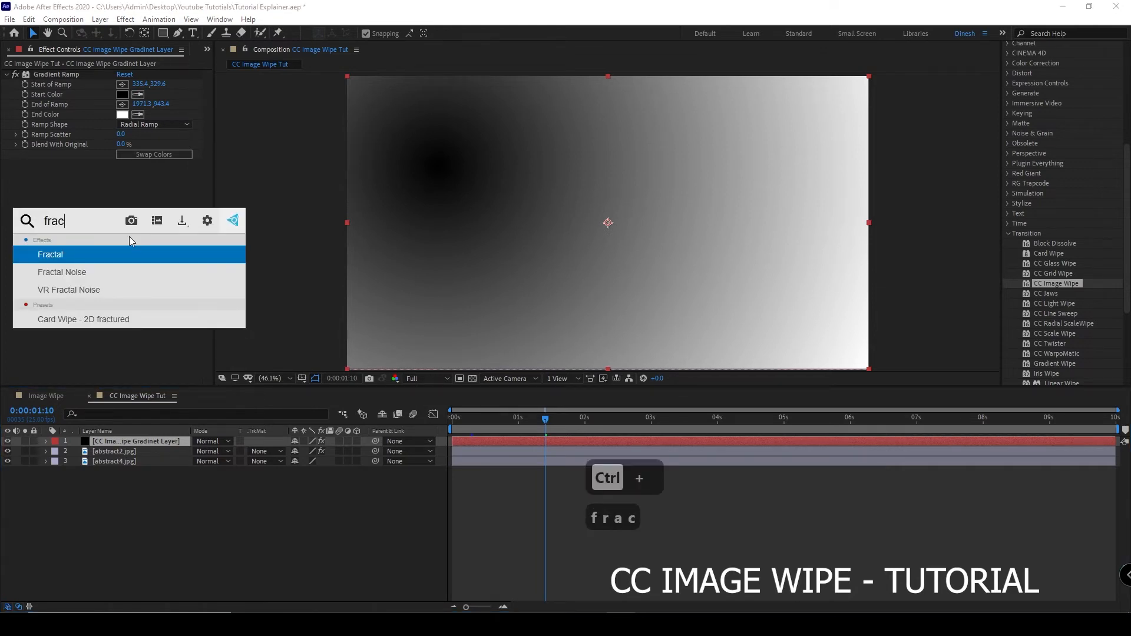
left_click(117, 272)
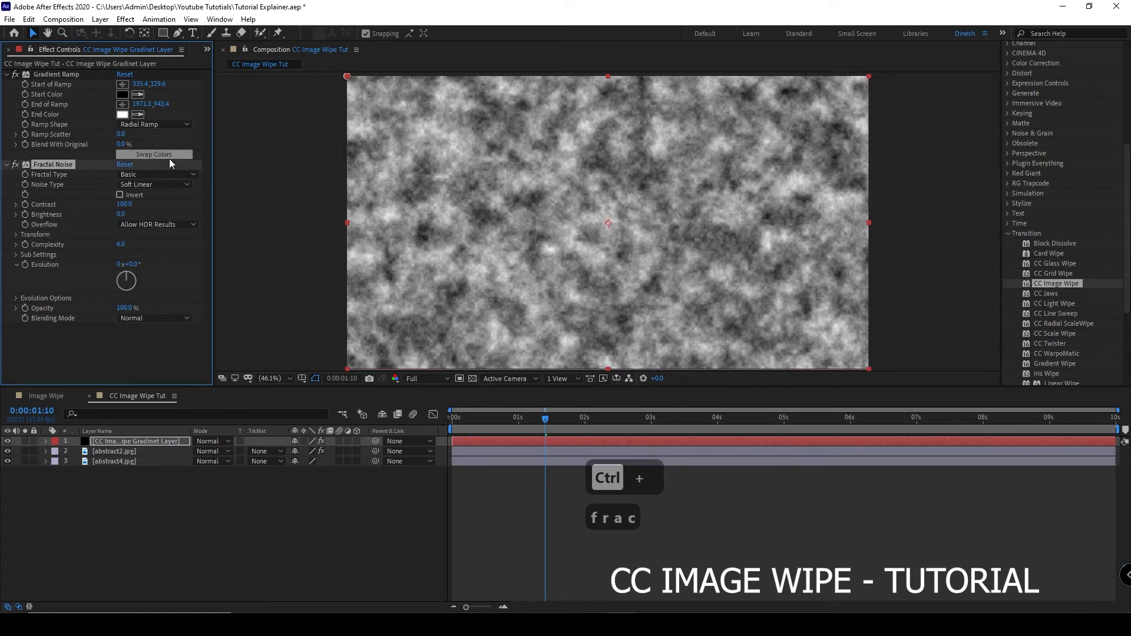
Hide the gradient solid, preview the noise-shaped wipe from the start and return the playhead to 0:00:00:00
left_click(7, 441)
left_click_drag(547, 423, 410, 441)
key("space")
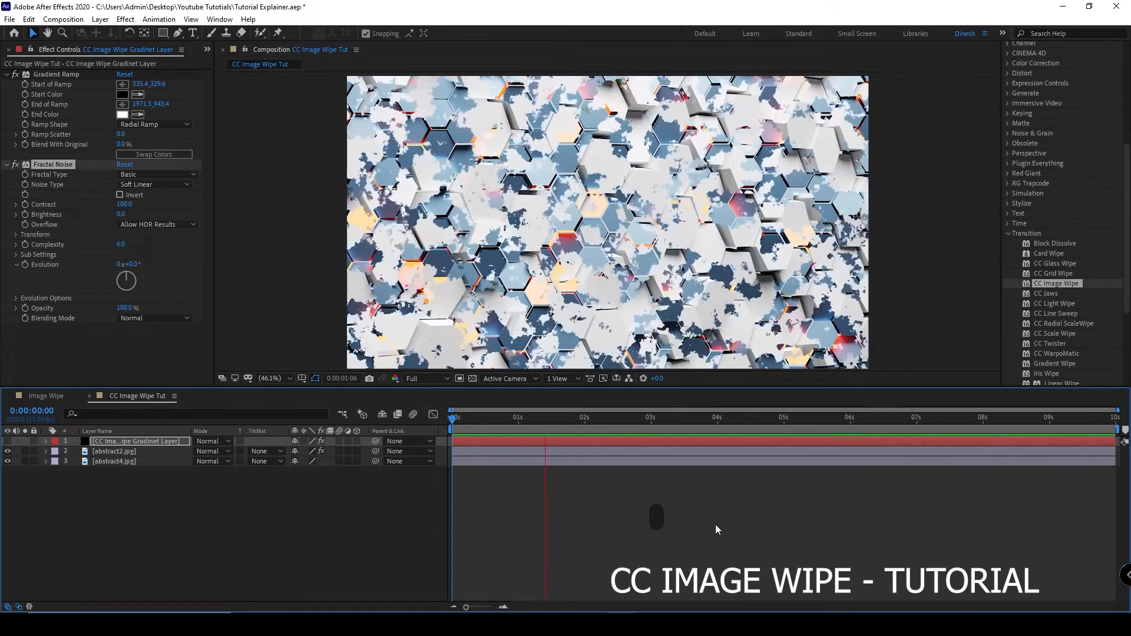
key("space")
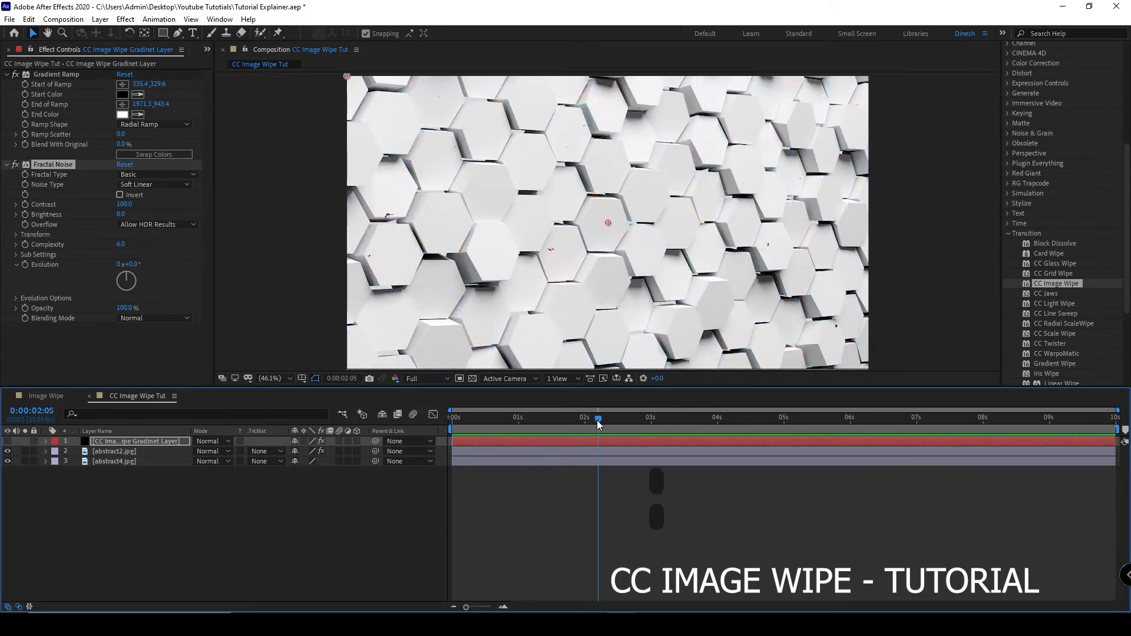
left_click_drag(597, 421, 269, 421)
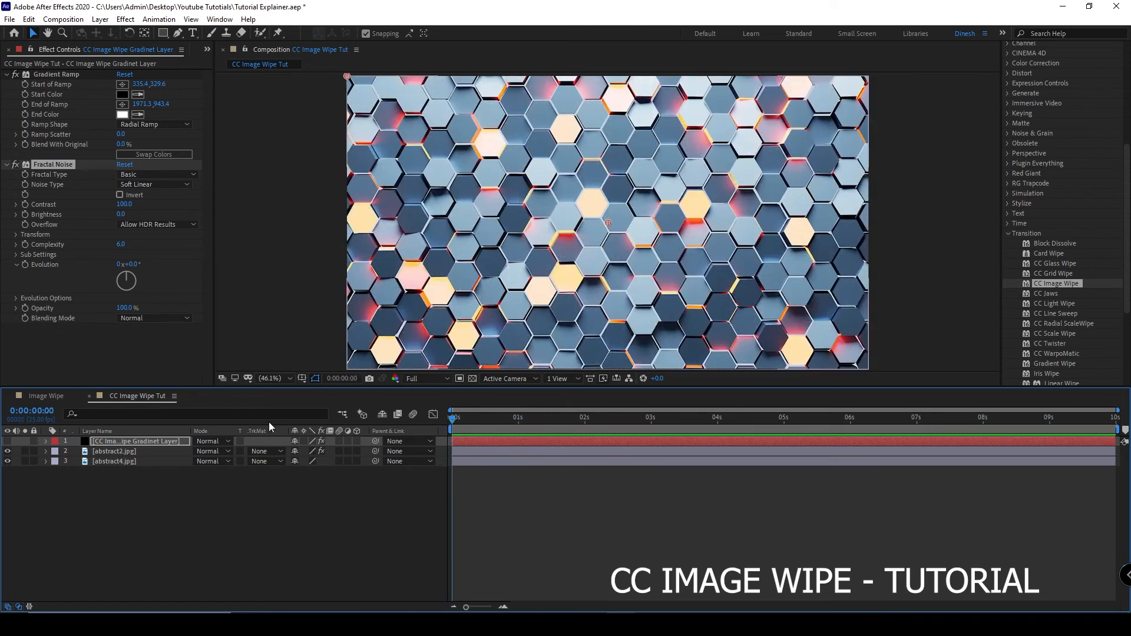
Show the gradient solid and collapse the settings of its Gradient Ramp and Fractal Noise effects
left_click(7, 442)
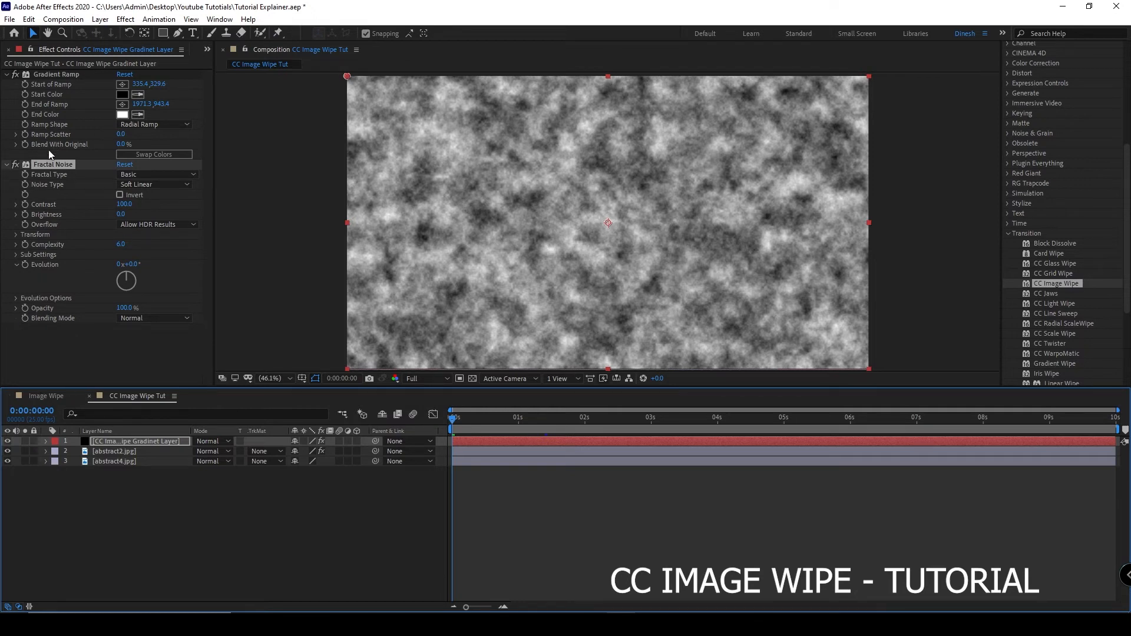
left_click(6, 164)
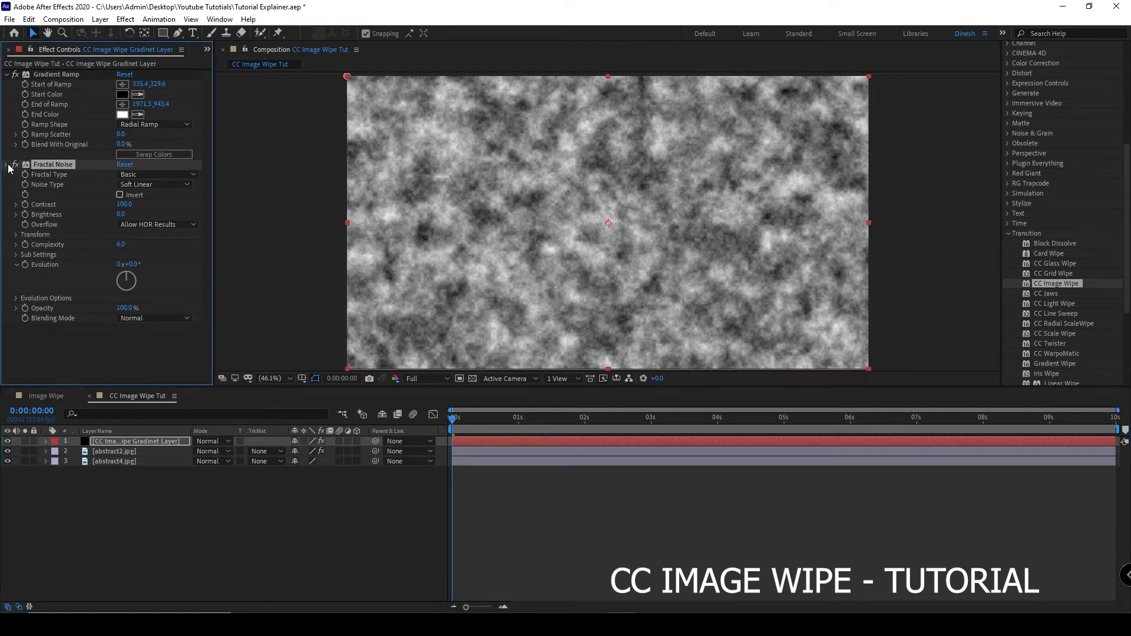
left_click(6, 74)
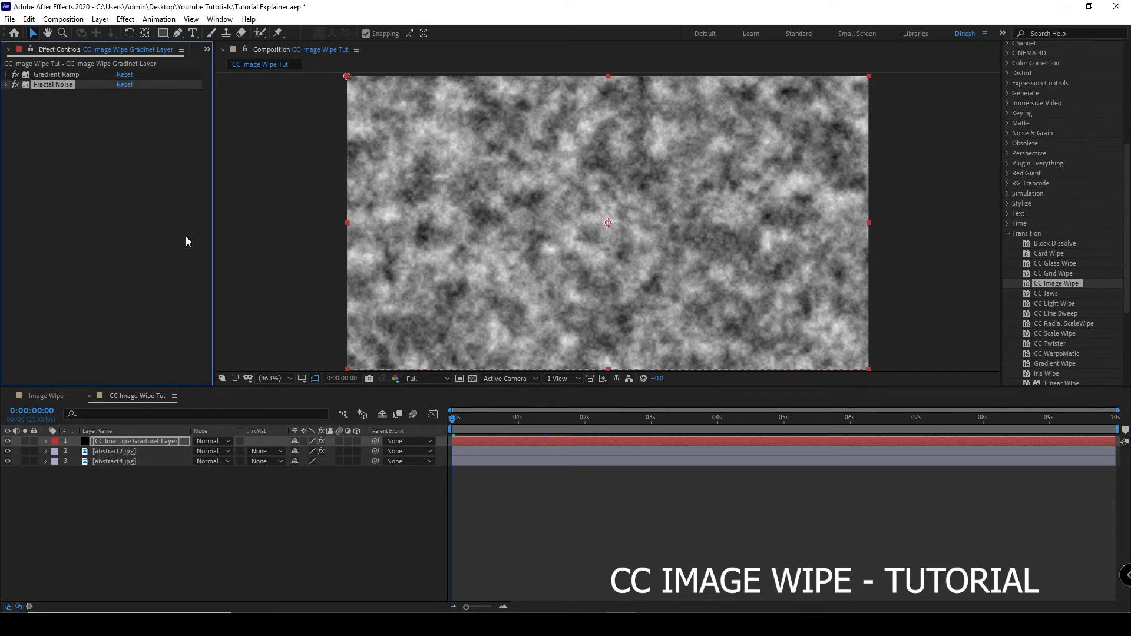
Add green bg design1.jpg as the top layer of the Image Wipe composition and hide that layer
left_click(44, 397)
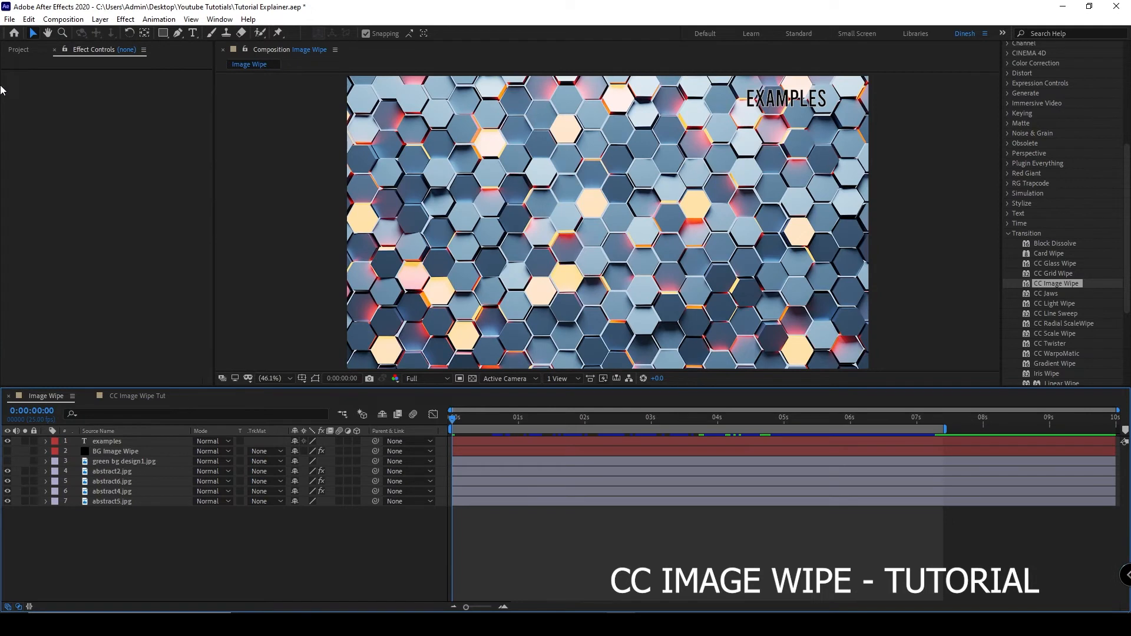
left_click(18, 50)
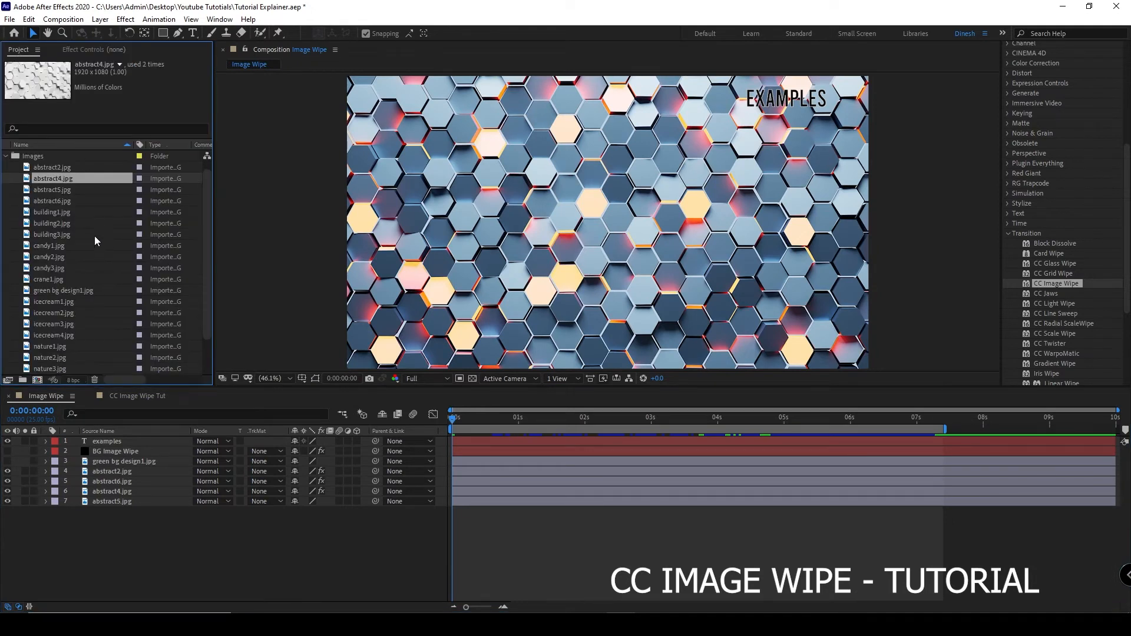
left_click_drag(83, 291, 97, 446)
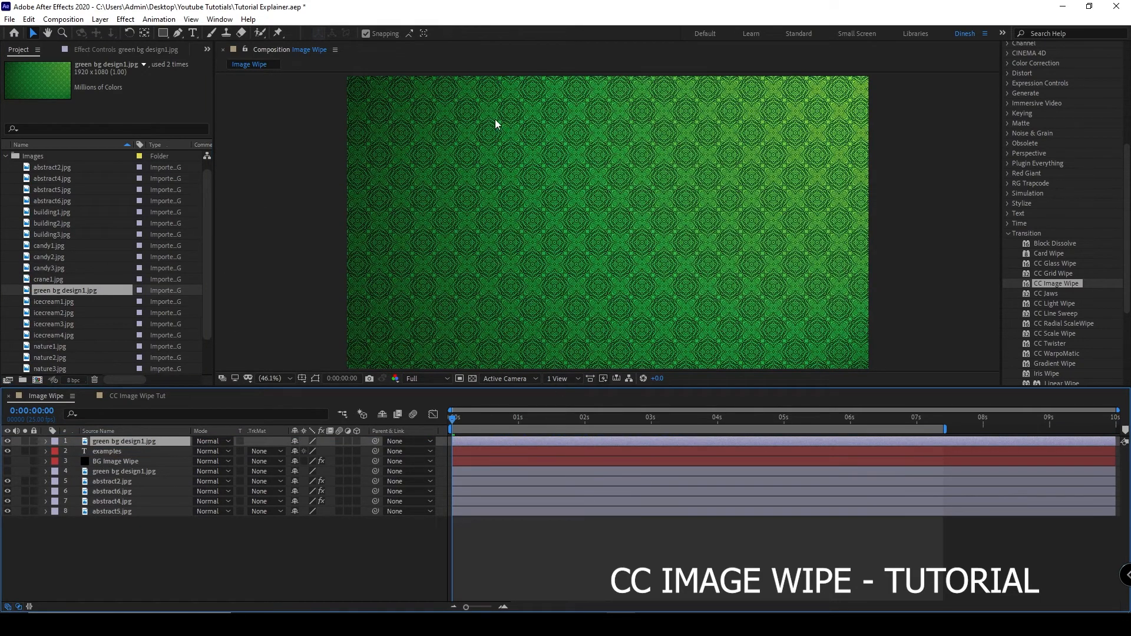
mouse_move(453, 423)
left_mouse_down()
mouse_move(535, 434)
mouse_move(451, 442)
left_mouse_up()
left_click(7, 441)
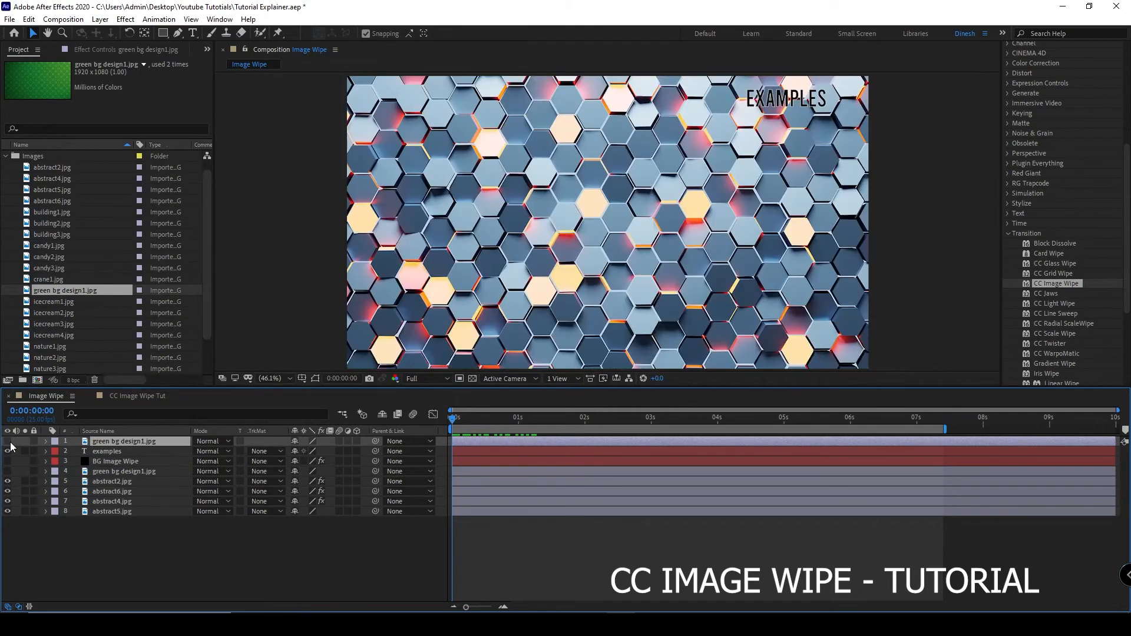
Add green bg design1.jpg as the bottom layer of the CC Image Wipe Tut composition
left_click(133, 397)
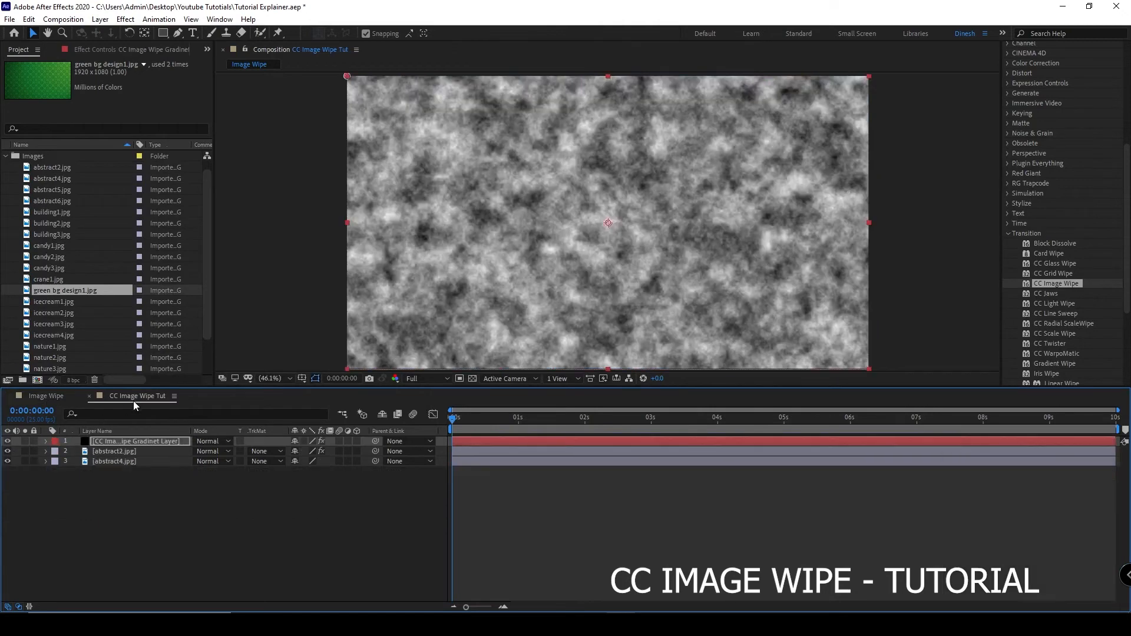
left_click_drag(66, 292, 72, 510)
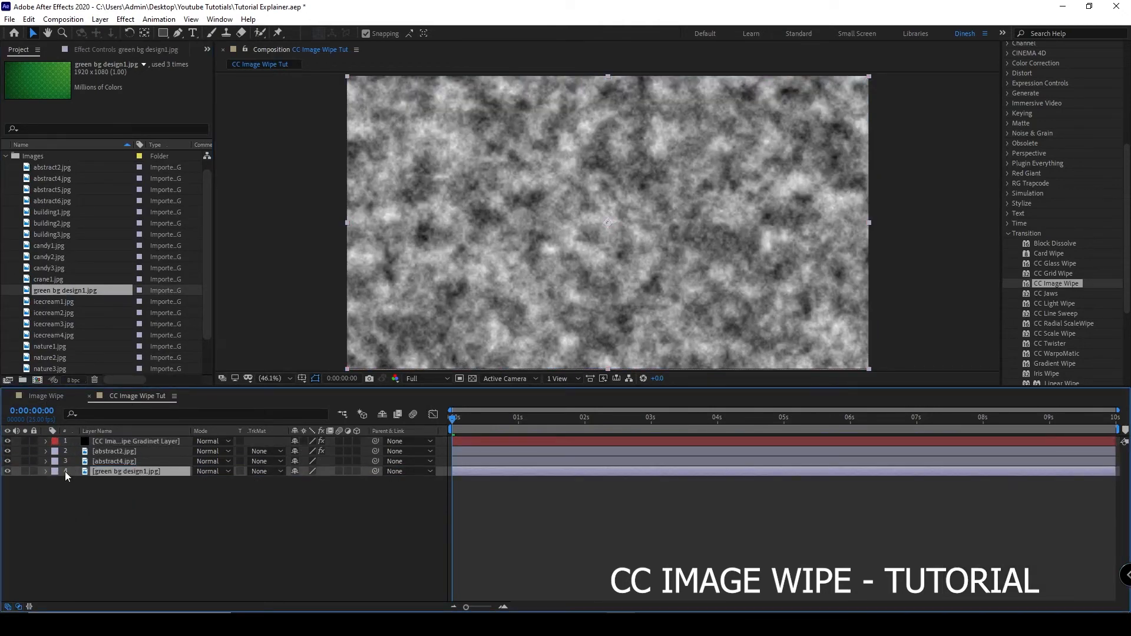
Move green bg design1.jpg to the top of the layer stack and hide both it and the gradient solid
left_click_drag(116, 469, 134, 440)
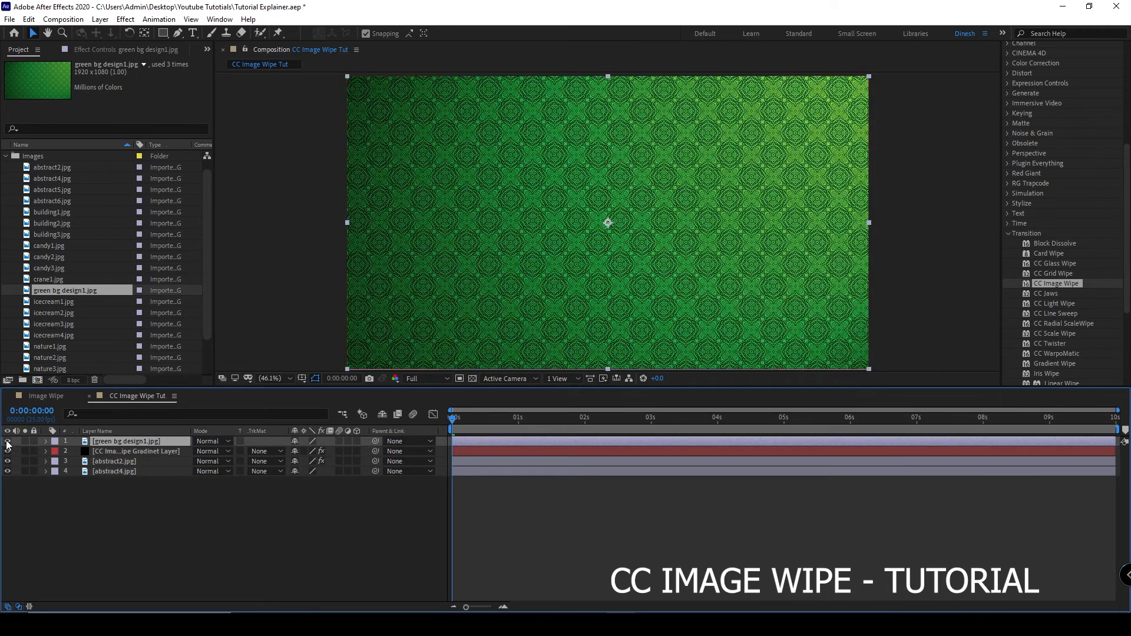
left_click(7, 442)
left_click(8, 451)
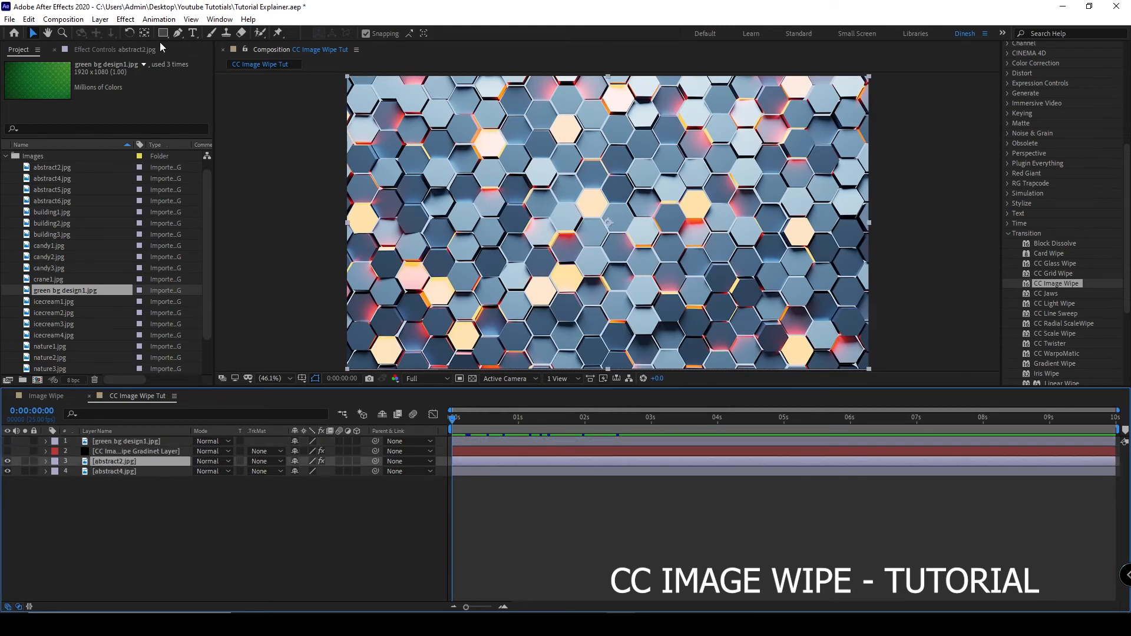
Set abstract2.jpg's CC Image Wipe gradient property to Green and its gradient layer to green bg design1.jpg
left_click(115, 50)
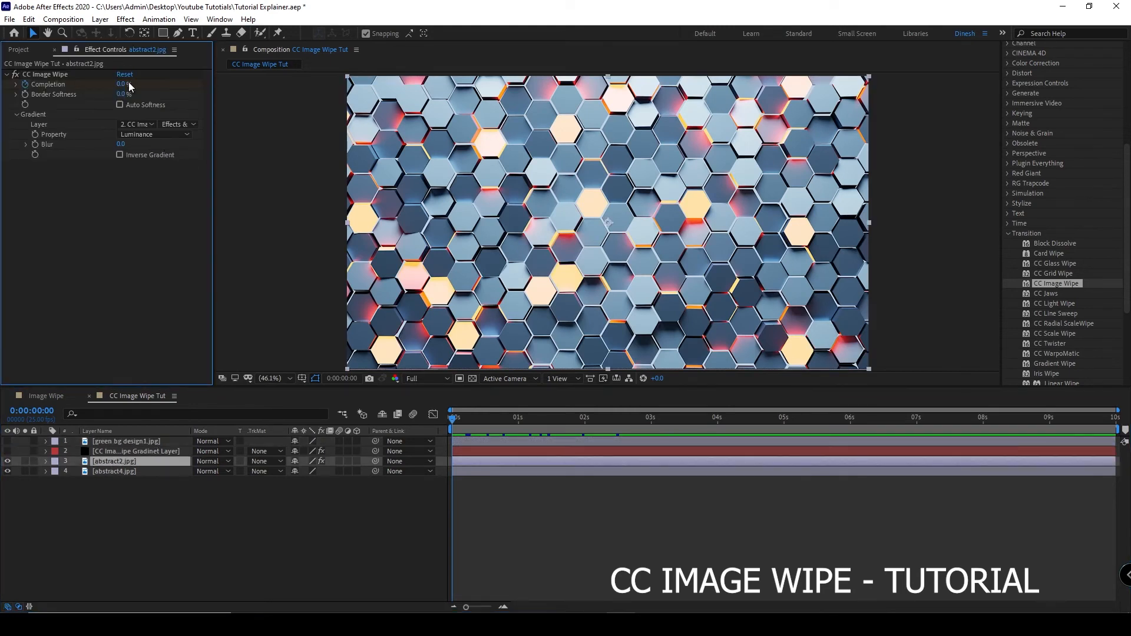
left_click(178, 134)
left_click(166, 162)
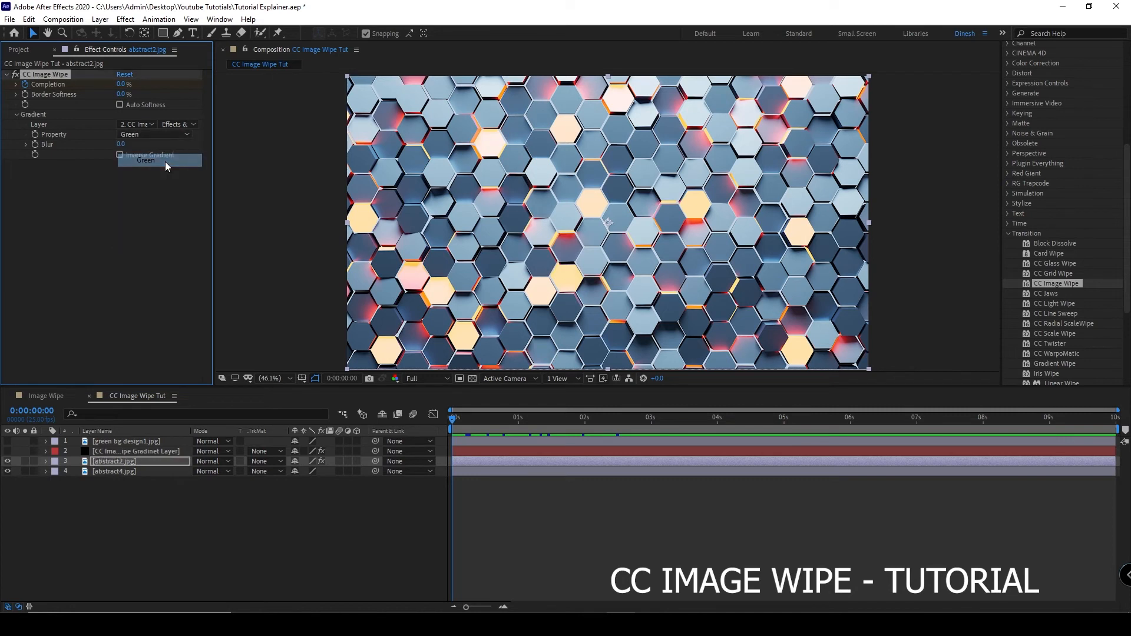
left_click(151, 124)
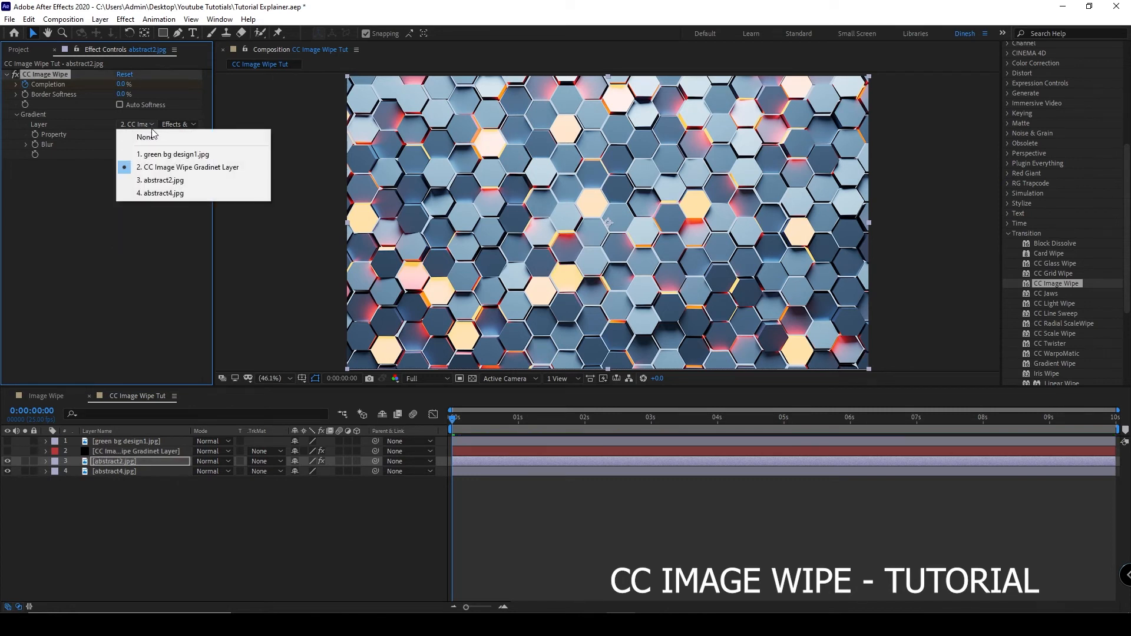
left_click(159, 155)
Preview the pattern-shaped wipe and pause partway, showing the green bg design1.jpg layer briefly for comparison before hiding it again
key("space")
key("space")
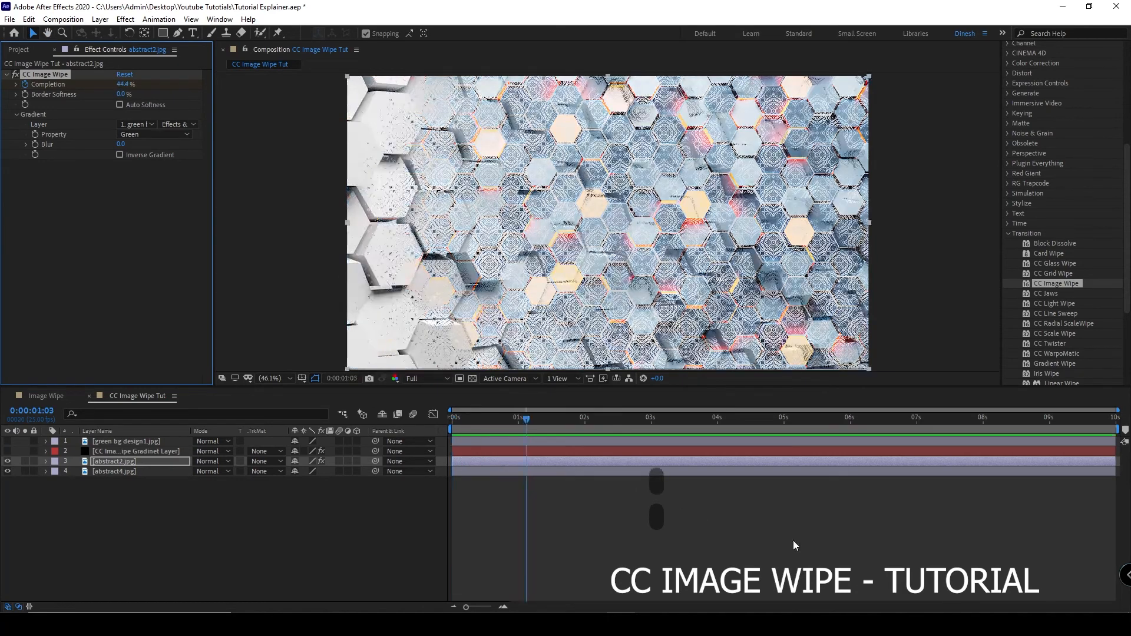
left_click(8, 442)
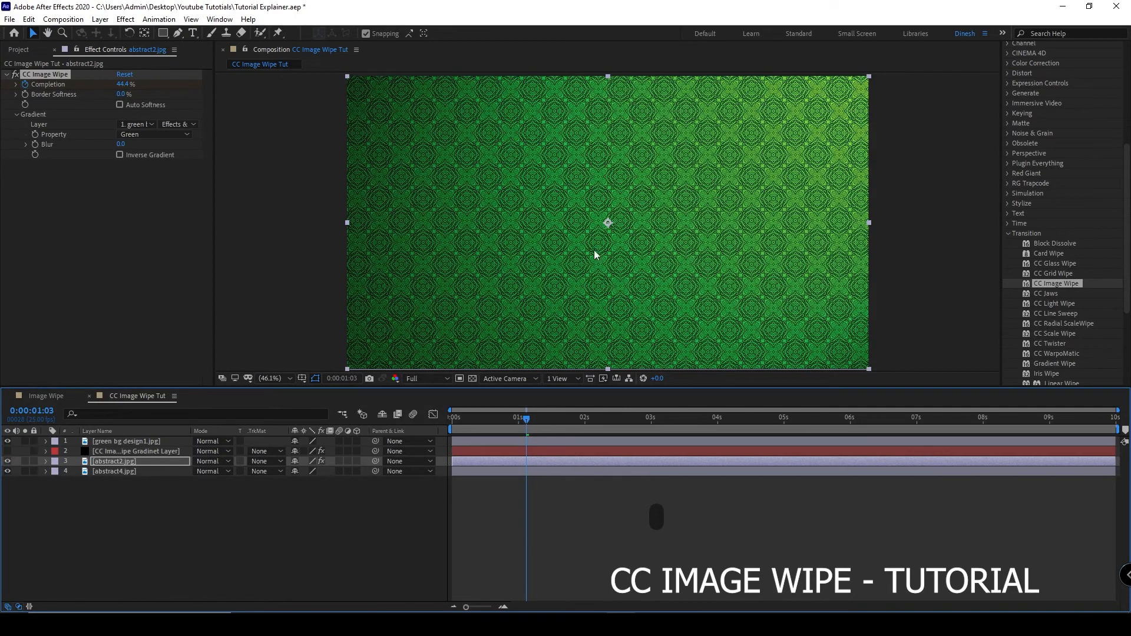
left_click(7, 441)
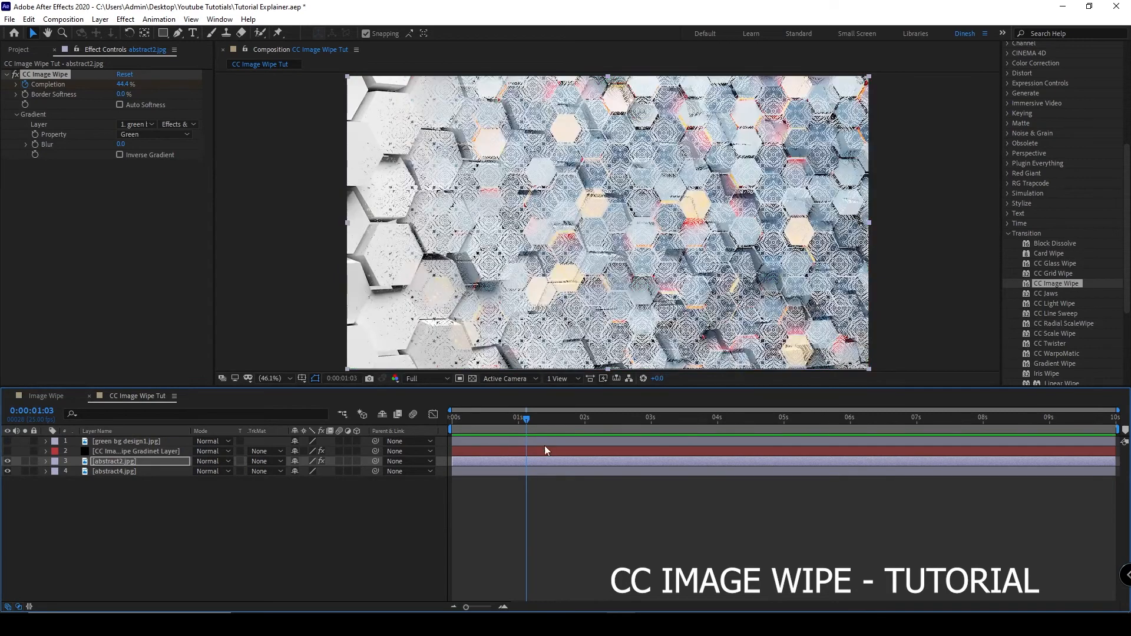
Play the wipe from 0:00:00:00 and scrub through its first second to examine the pattern, ending at 0:00:00:14
left_click_drag(528, 420, 447, 529)
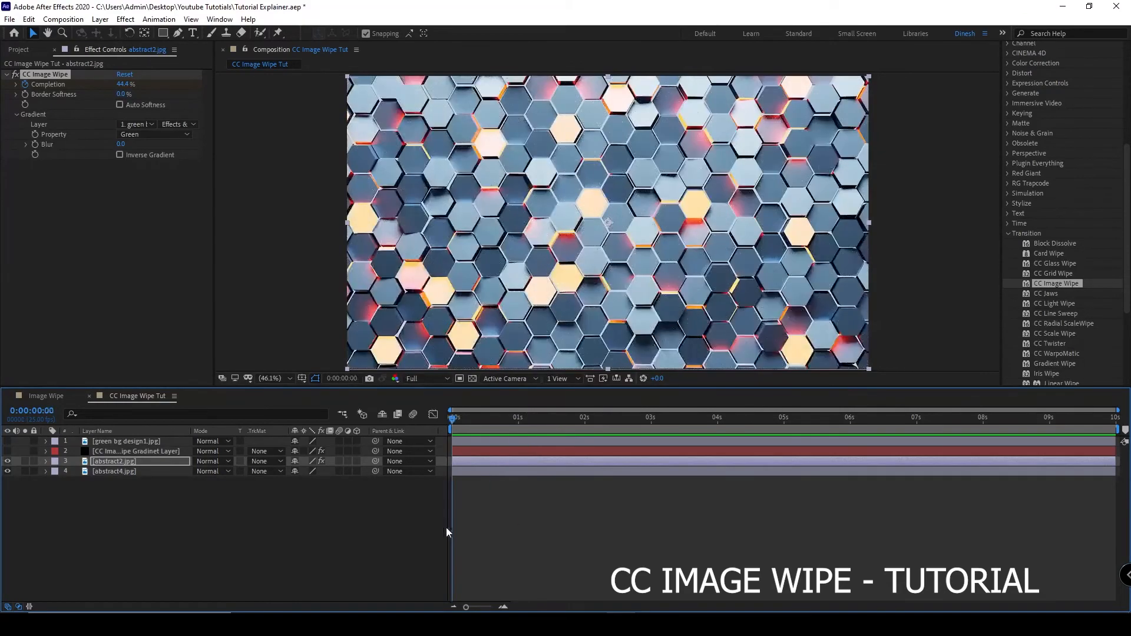
key("space")
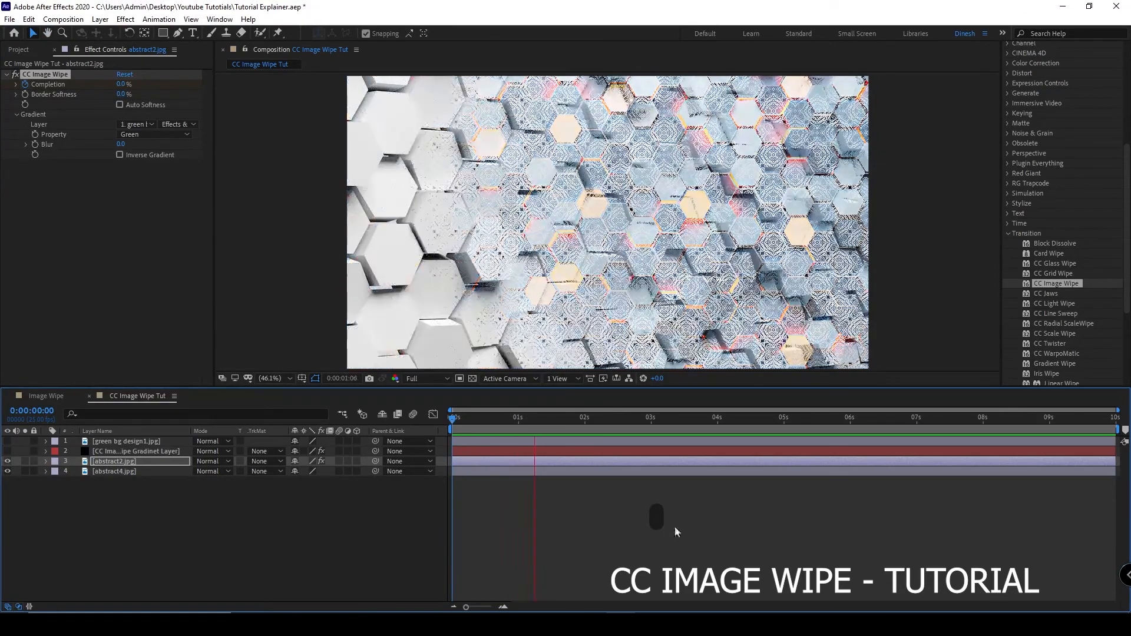
key("space")
left_click_drag(584, 422, 505, 462)
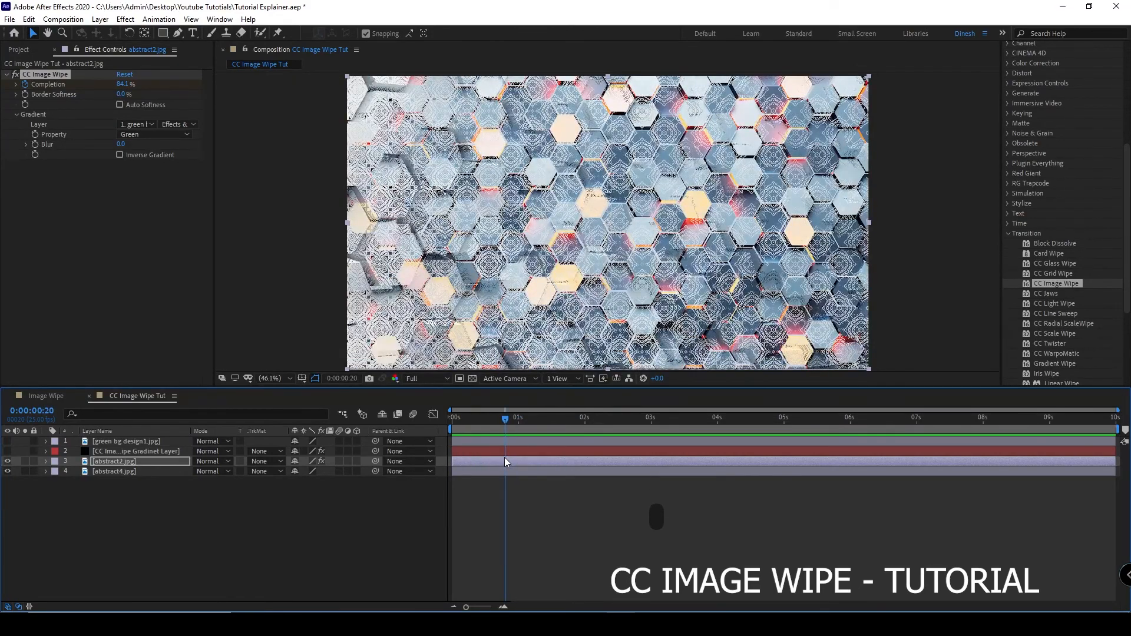
mouse_move(505, 462)
left_mouse_down()
mouse_move(539, 466)
mouse_move(489, 469)
left_mouse_up()
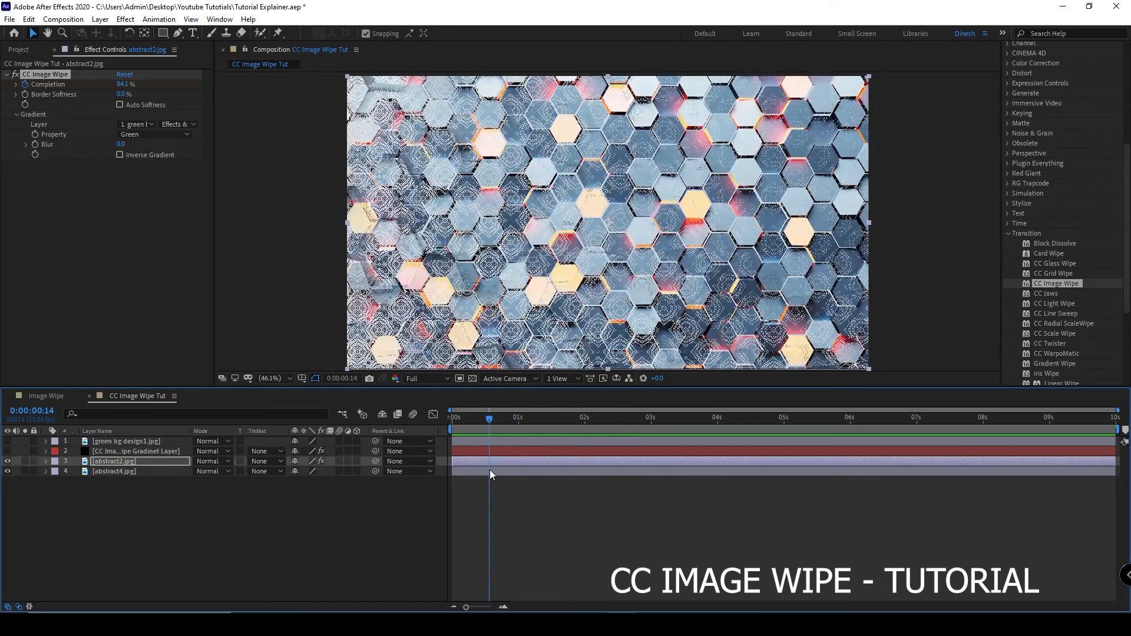
left_click_drag(489, 469, 525, 492)
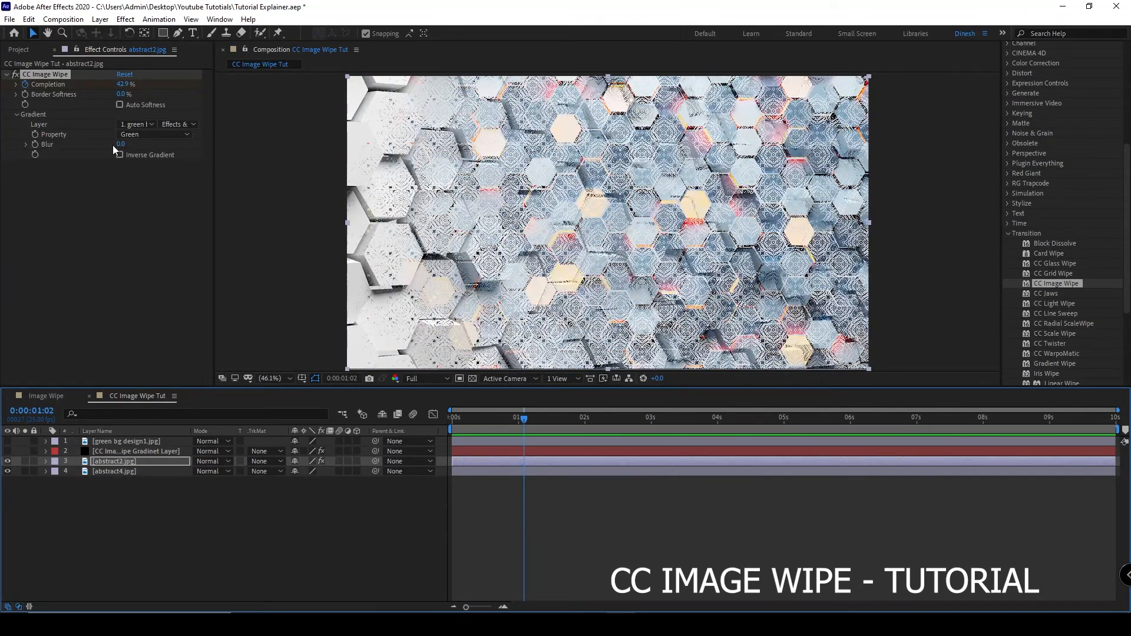
left_click_drag(524, 417, 489, 433)
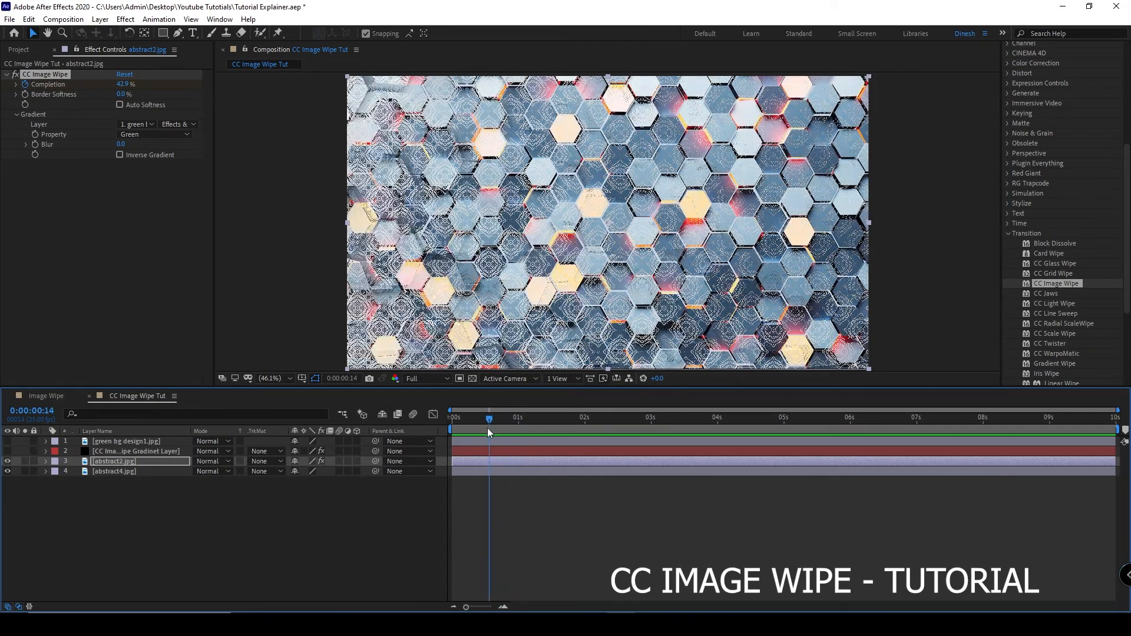
Set the CC Image Wipe gradient Blur to 3.4, judging the pattern's detail at 0:00:01:01 in an 800% view
left_click_drag(120, 145, 158, 172)
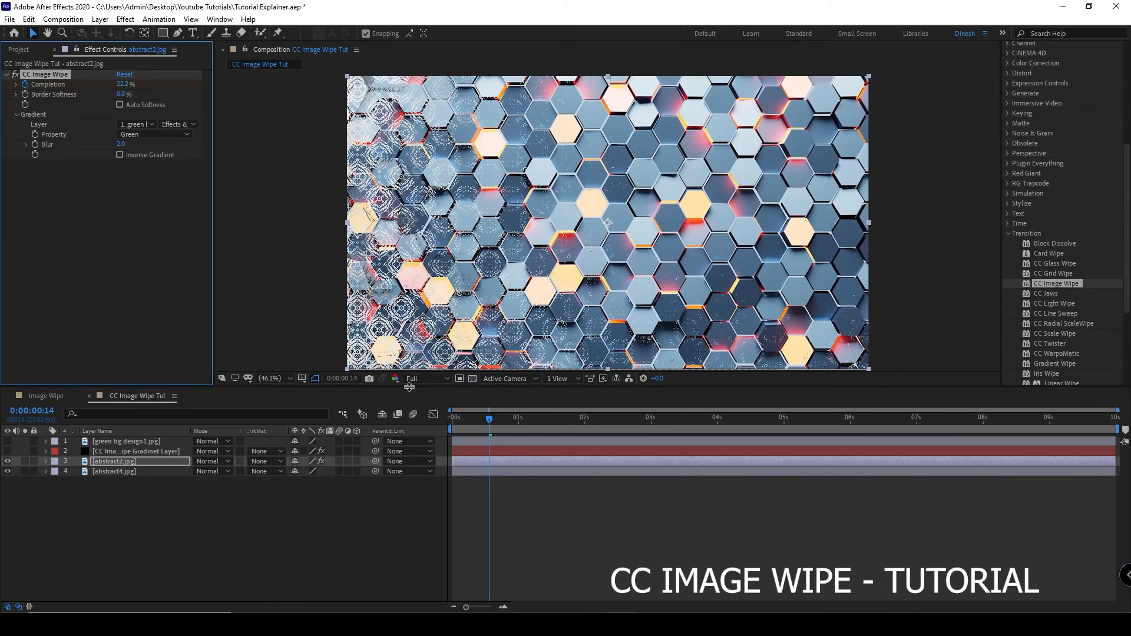
left_click(508, 421)
mouse_move(508, 420)
left_mouse_down()
mouse_move(529, 426)
mouse_move(520, 428)
left_mouse_up()
left_click_drag(121, 144, 194, 223)
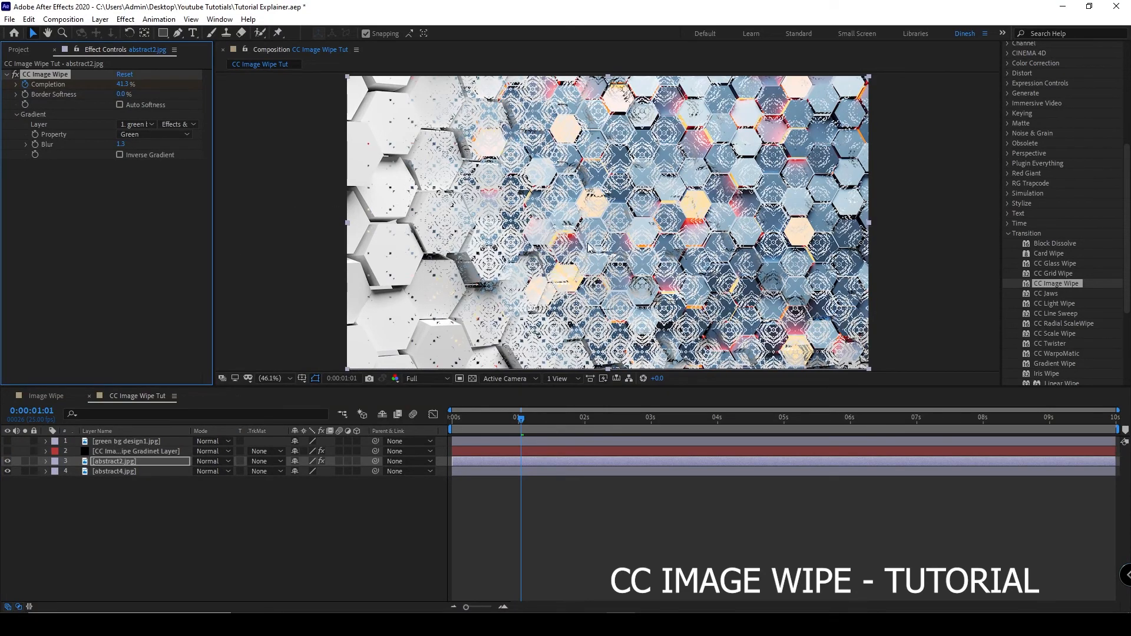
scroll(590, 247, "up", 8)
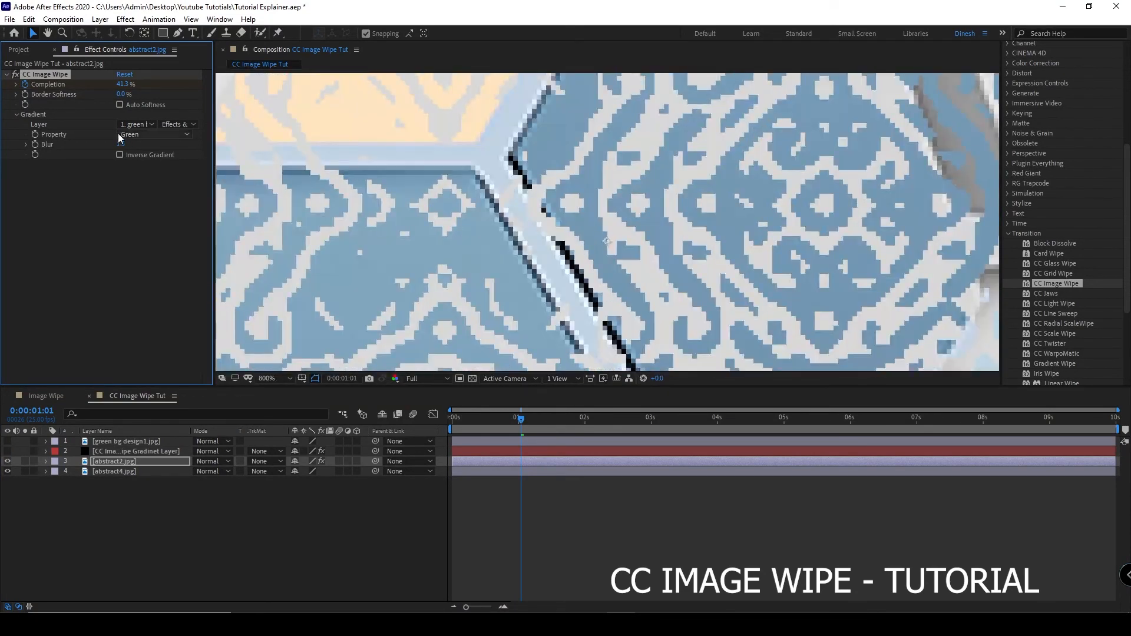
mouse_move(120, 144)
left_mouse_down()
mouse_move(234, 167)
mouse_move(139, 179)
mouse_move(120, 152)
mouse_move(142, 147)
left_mouse_up()
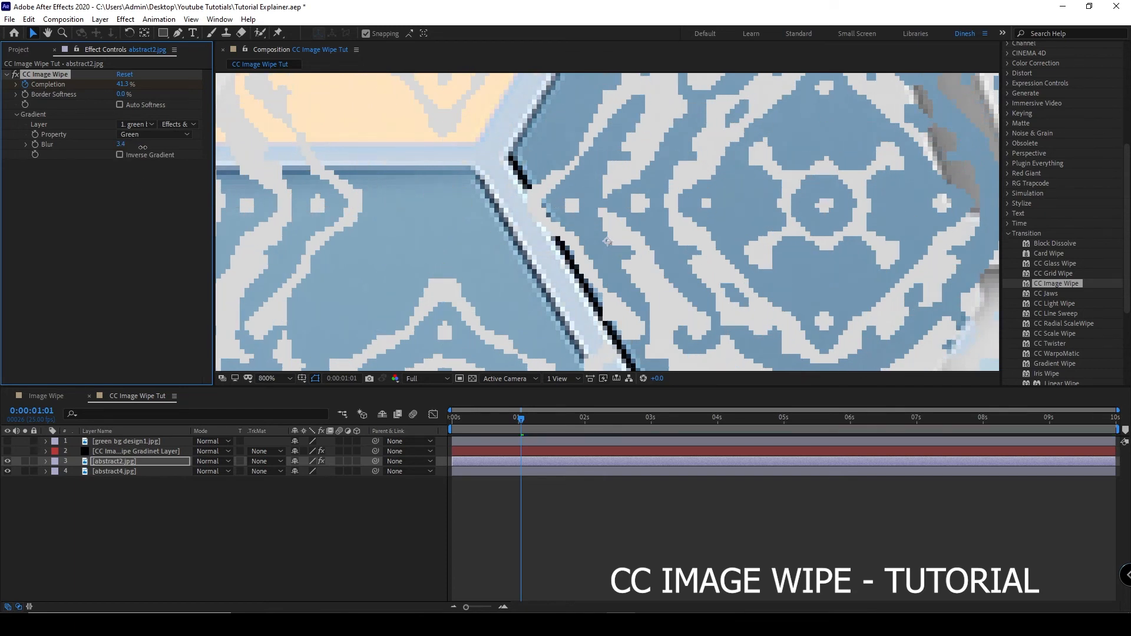
Fit the composition in the viewer, preview the blurred pattern wipe from the start and scrub to 0:00:00:20
left_click(269, 378)
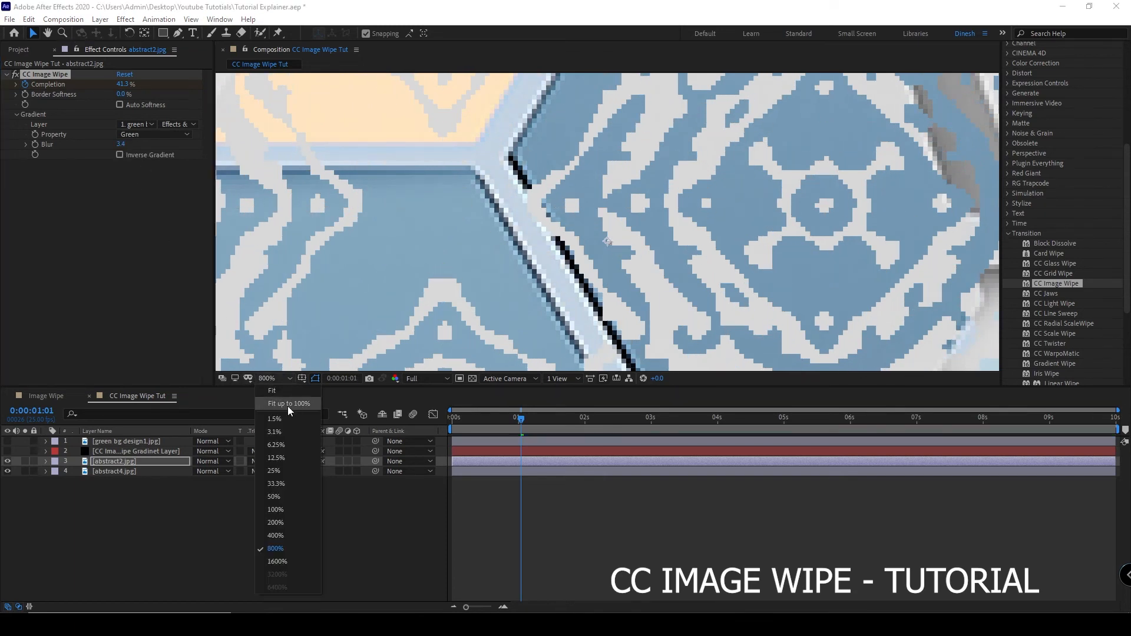
left_click(284, 394)
left_click_drag(522, 418, 366, 443)
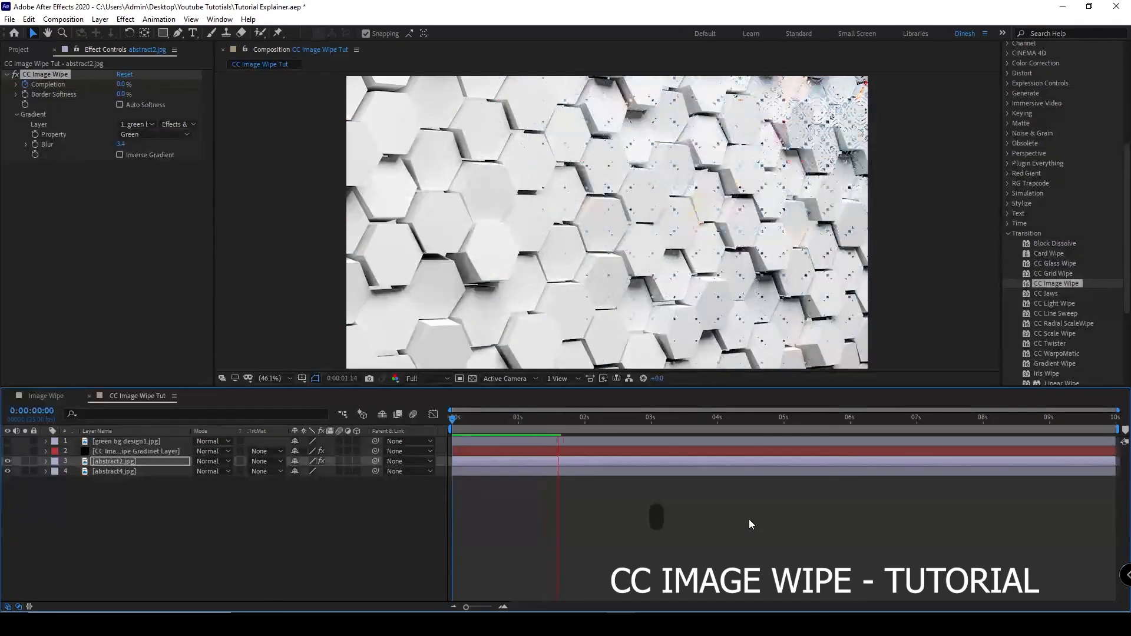
left_click_drag(586, 420, 504, 469)
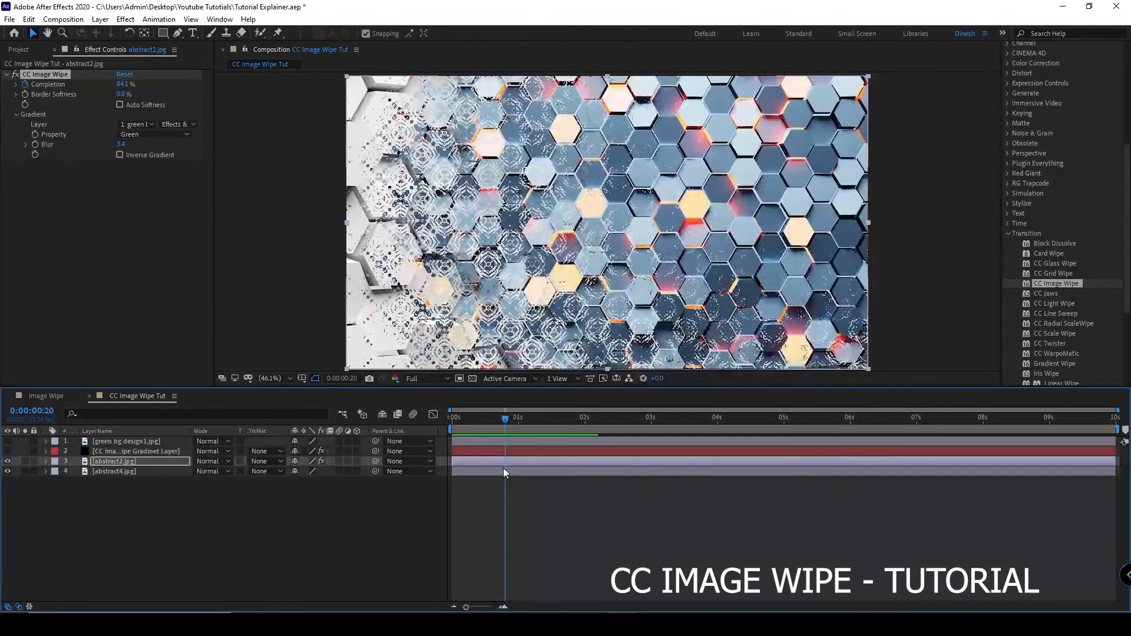